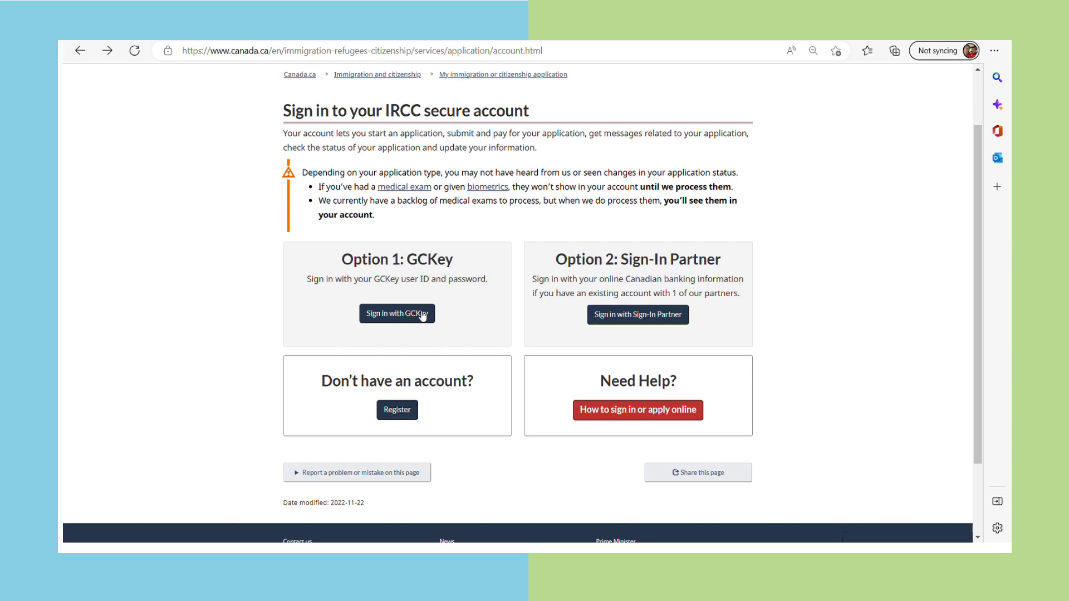
# Start IRCC secure account registration and choose Register with GCKey
pyautogui.click(397, 413)
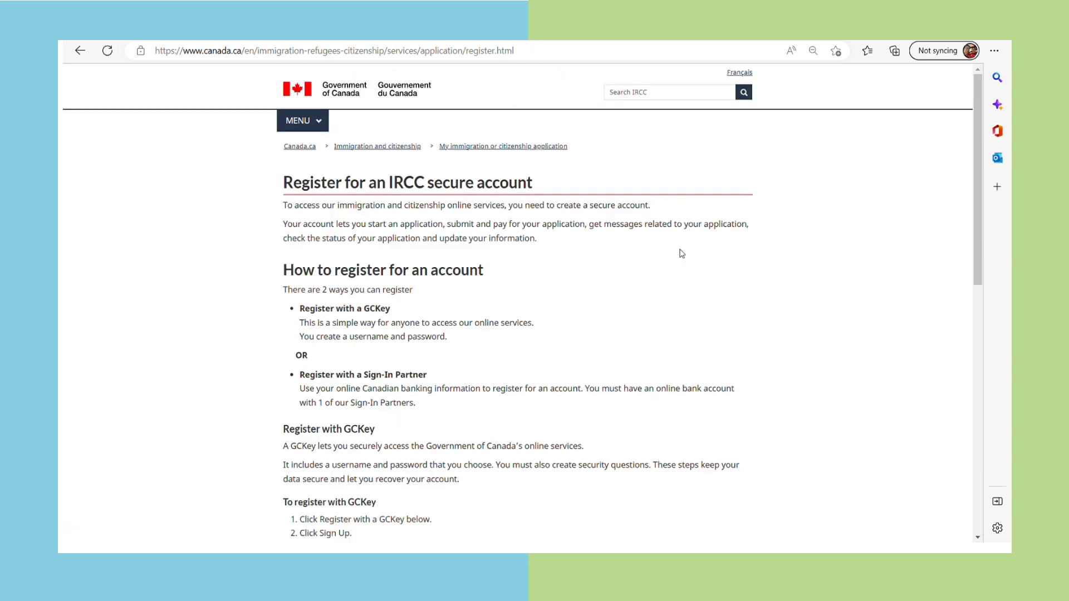
pyautogui.scroll(-1, 682, 253)
pyautogui.scroll(-2, 683, 252)
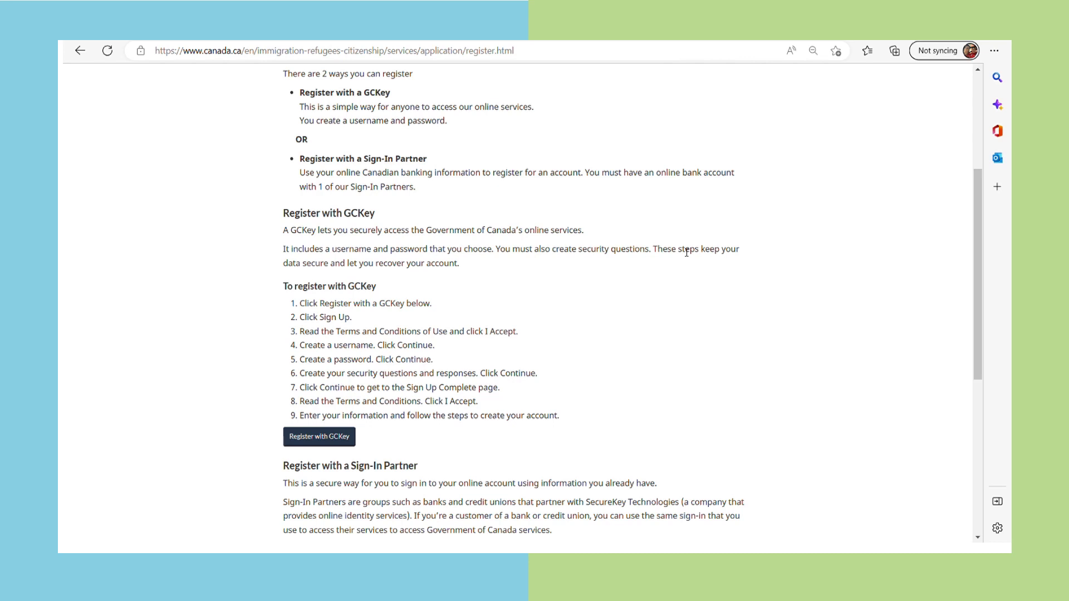
pyautogui.scroll(-2, 686, 253)
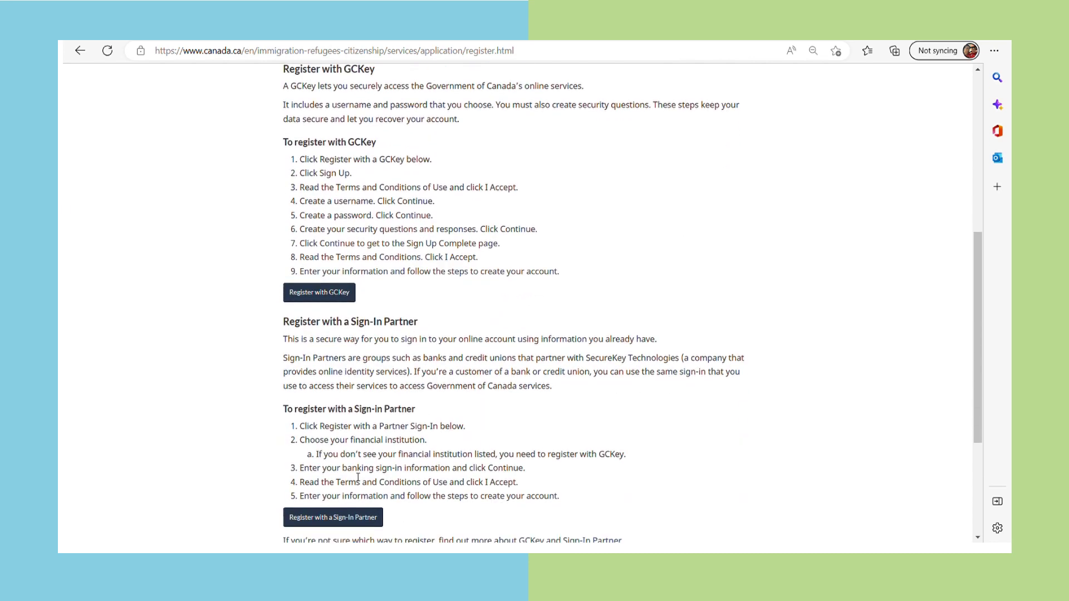
pyautogui.click(319, 292)
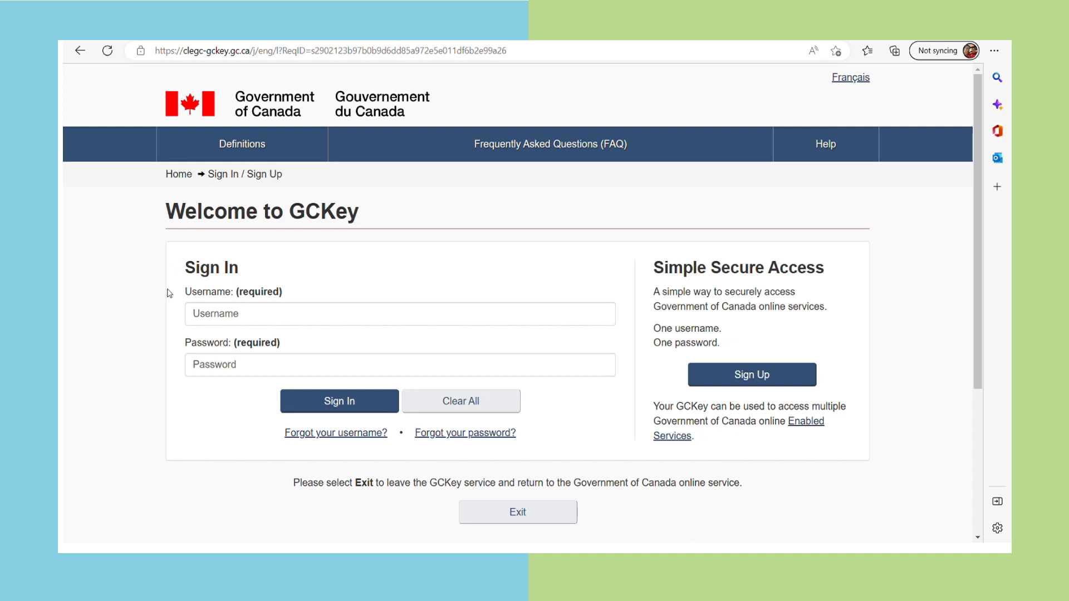
# Sign up for GCKey, accept the terms, and submit a new username meeting the checklist
pyautogui.click(771, 381)
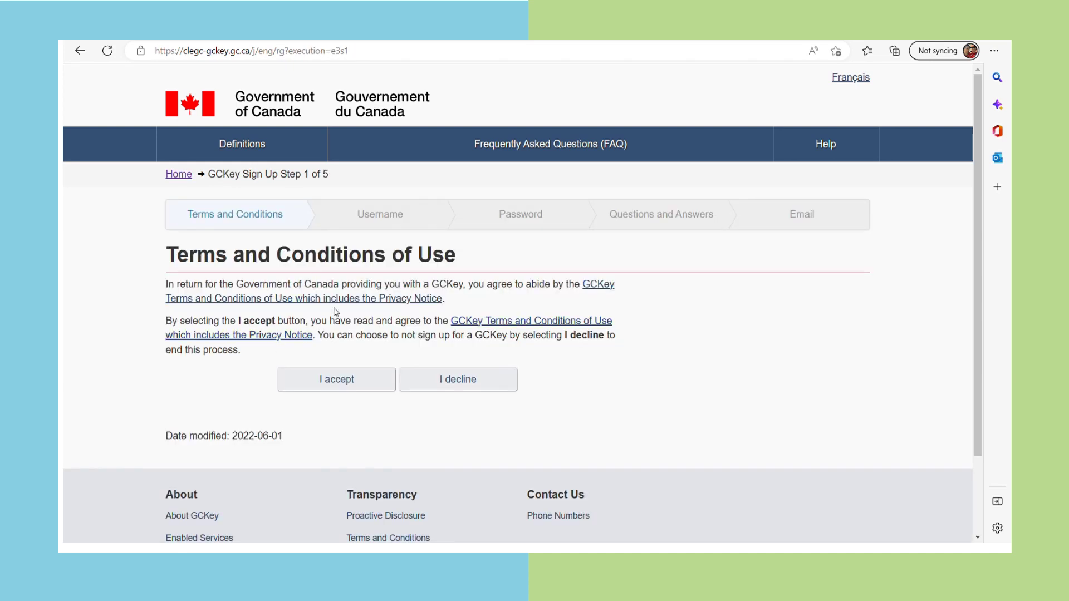
pyautogui.click(308, 389)
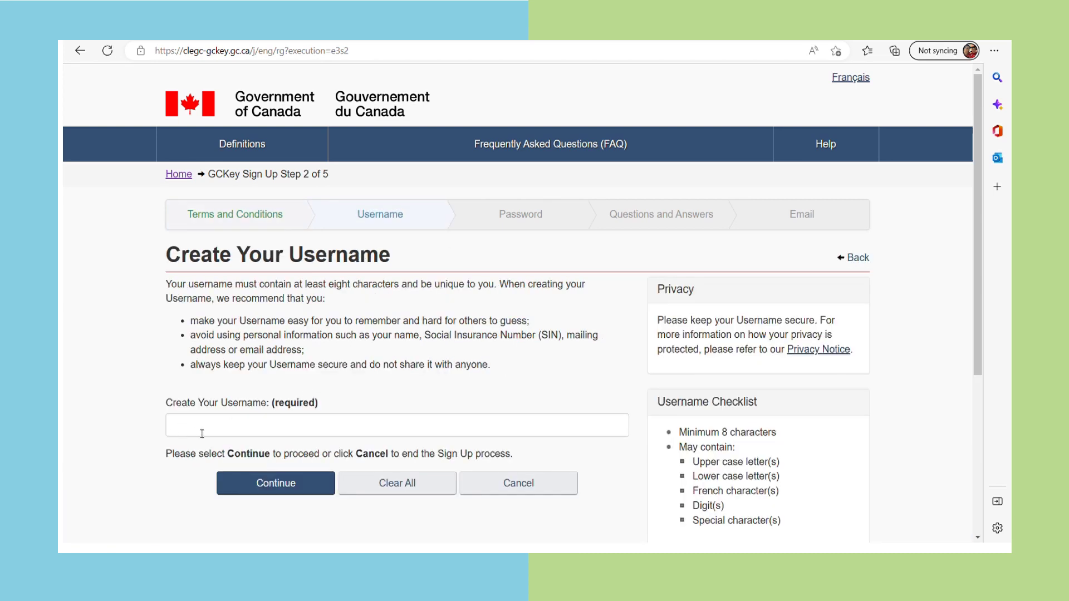
pyautogui.click(201, 432)
pyautogui.write('Sampl')
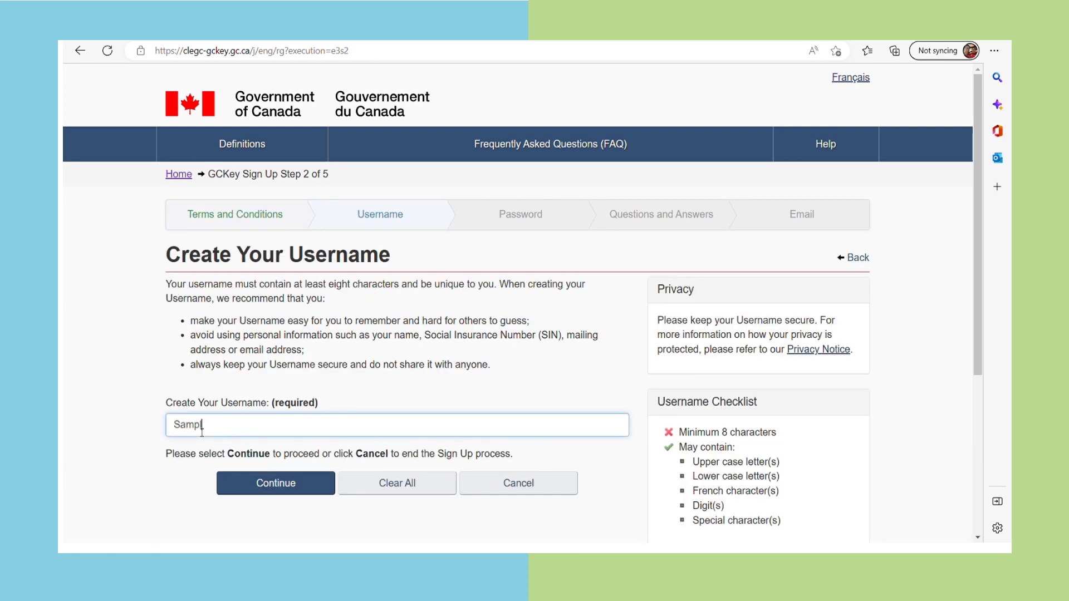
pyautogui.write('e246')
pyautogui.scroll(-1, 322, 273)
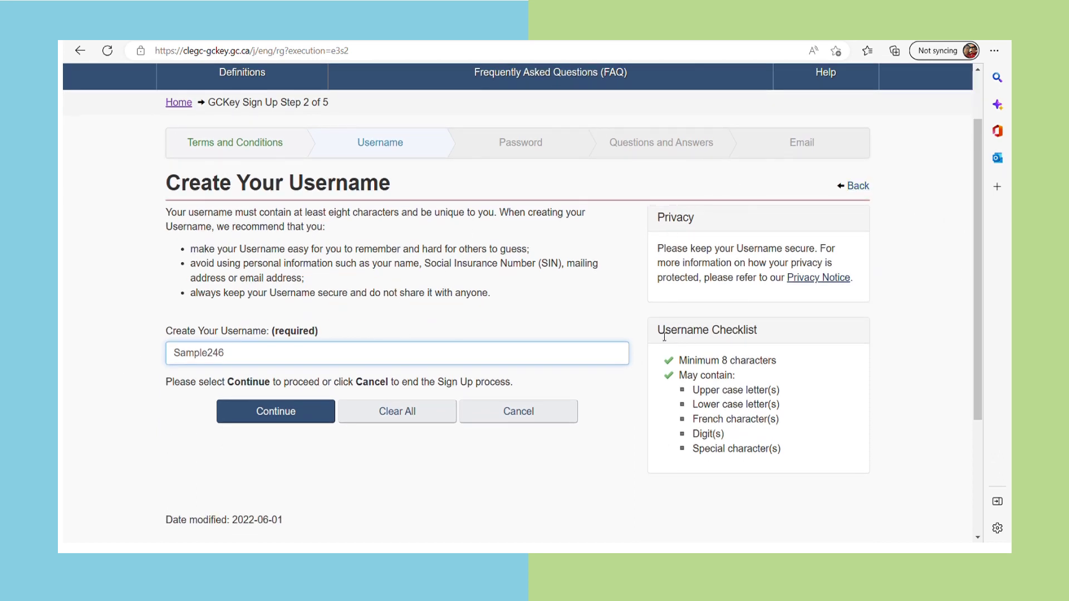
pyautogui.moveTo(658, 335); pyautogui.dragTo(762, 336)
pyautogui.scroll(-1, 824, 396)
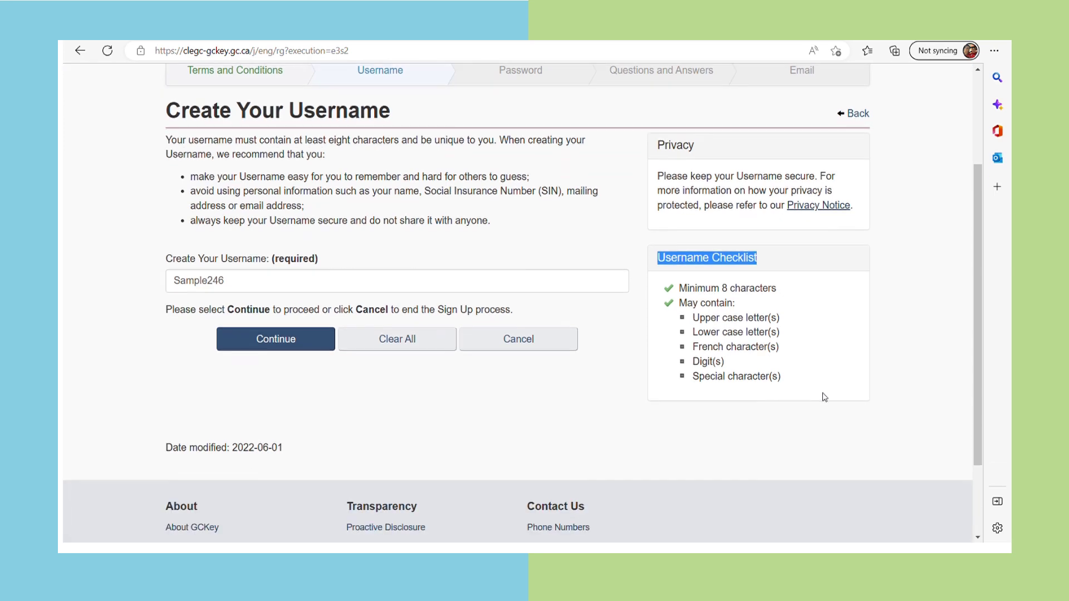
pyautogui.click(262, 347)
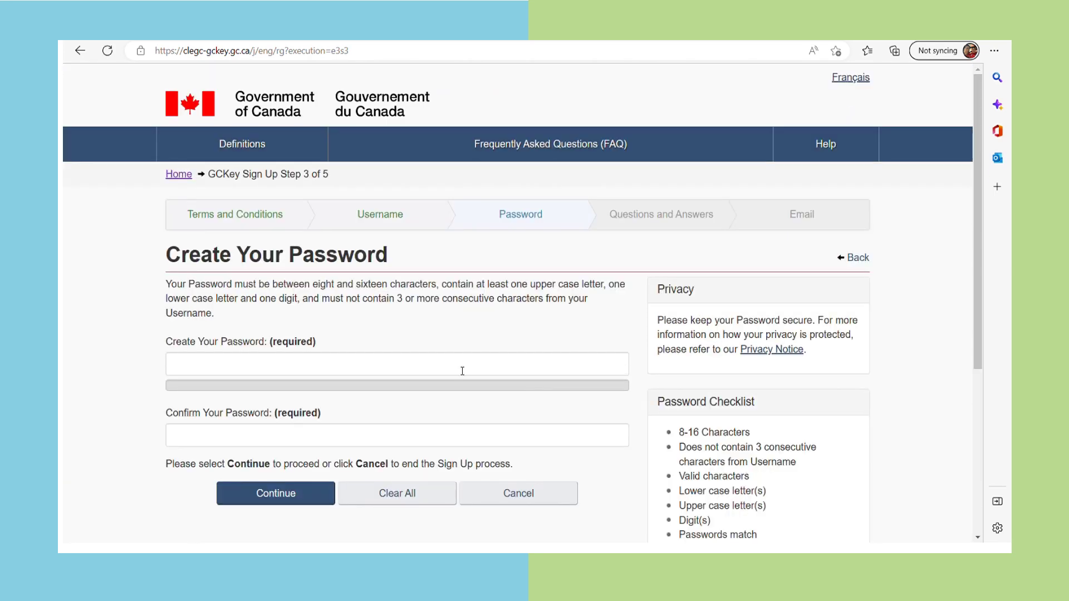
# Enter the new GCKey password, confirm it in the second field, and submit
pyautogui.click(238, 370)
pyautogui.write('!')
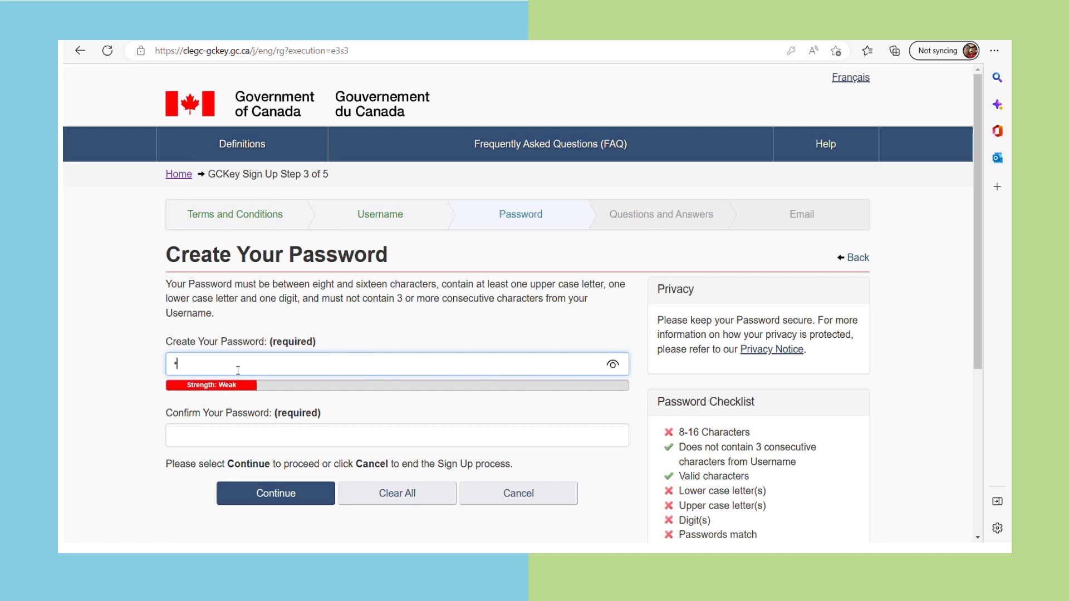
pyautogui.write('*********')
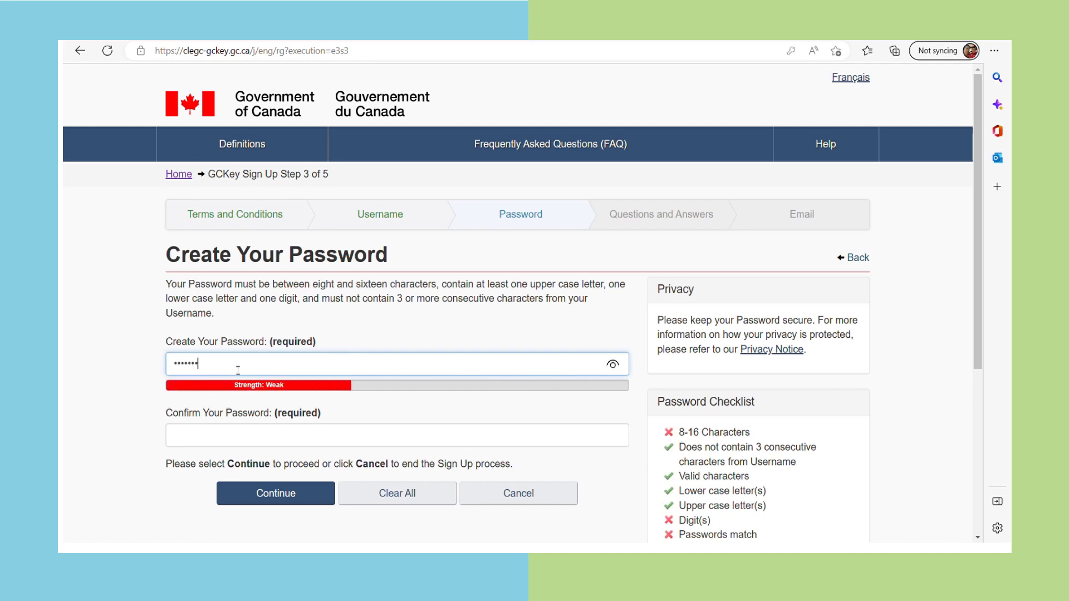
pyautogui.write('*')
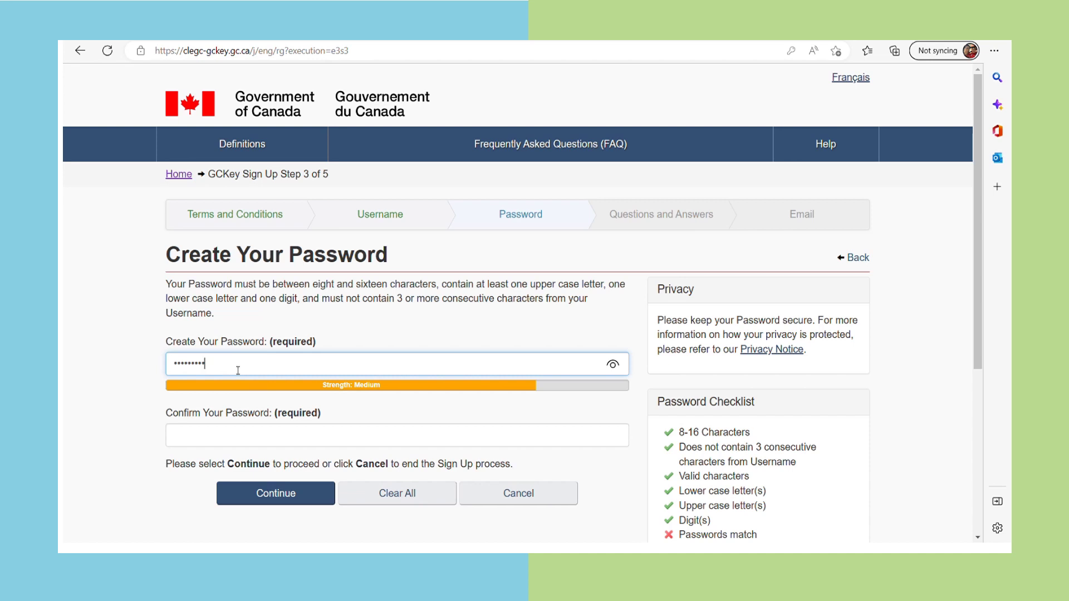
pyautogui.press('BackSpace')
pyautogui.press('BackSpace')
pyautogui.press('BackSpace')
pyautogui.press('BackSpace')
pyautogui.press('BackSpace')
pyautogui.press('BackSpace')
pyautogui.press('BackSpace')
pyautogui.press('BackSpace')
pyautogui.press('BackSpace')
pyautogui.press('BackSpace')
pyautogui.write('****')
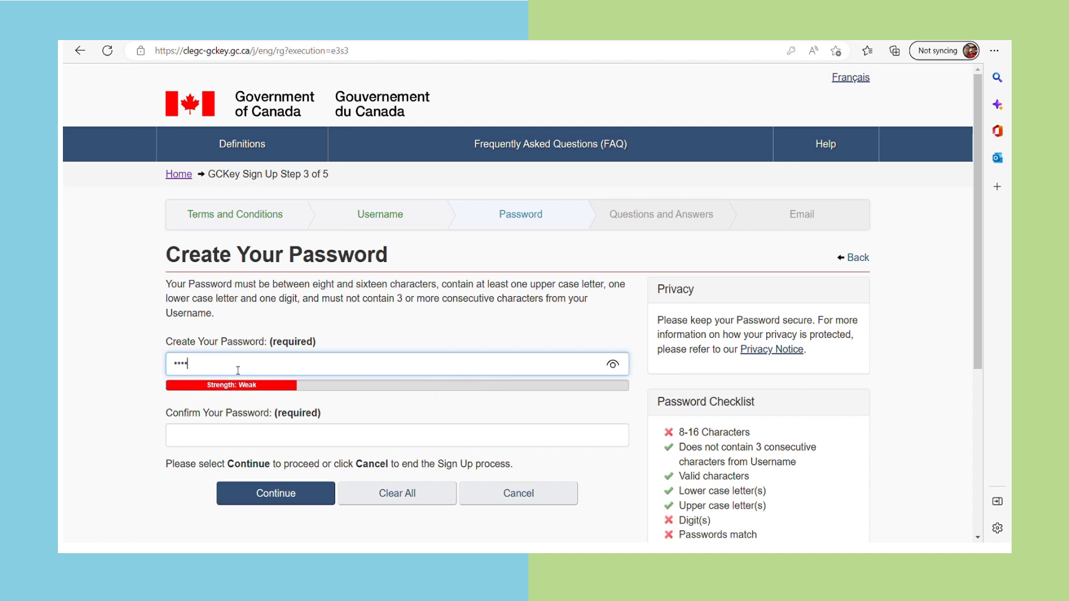
pyautogui.write('******')
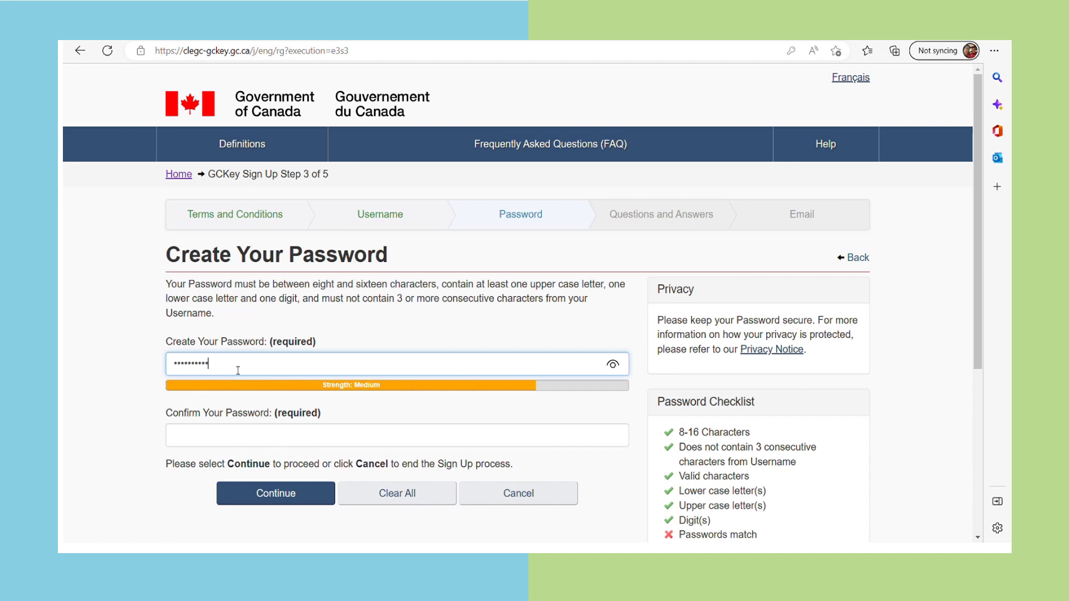
pyautogui.click(234, 447)
pyautogui.write('******')
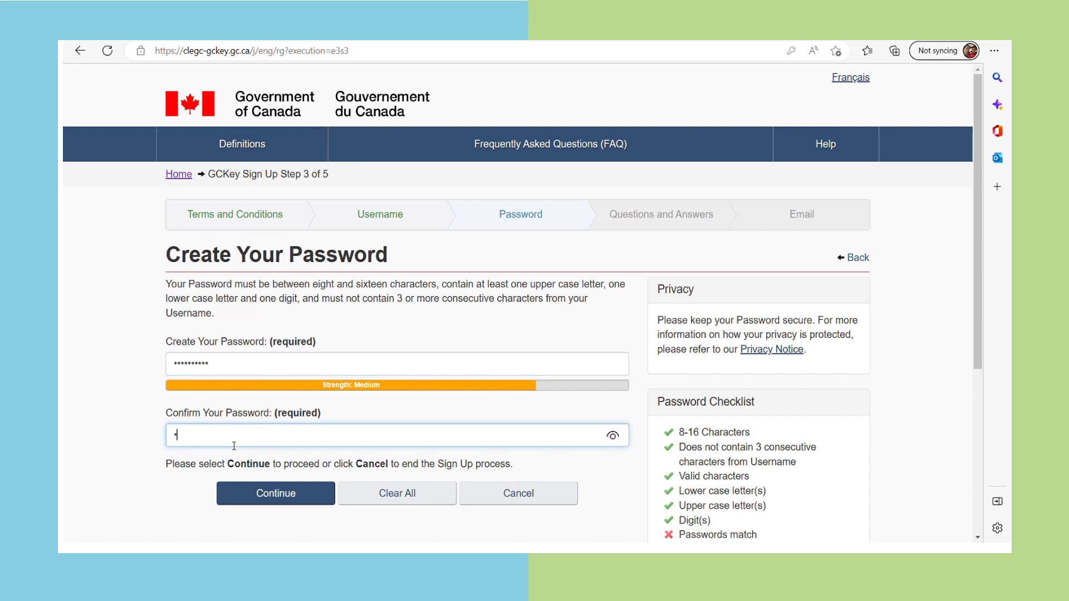
pyautogui.write('****')
pyautogui.scroll(-1, 493, 376)
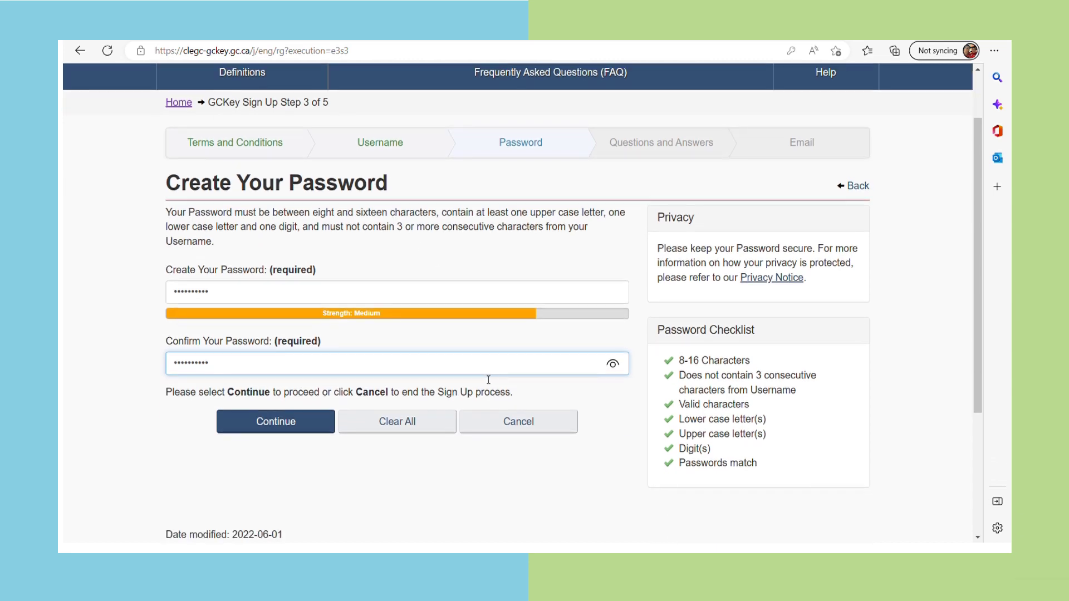
pyautogui.click(284, 420)
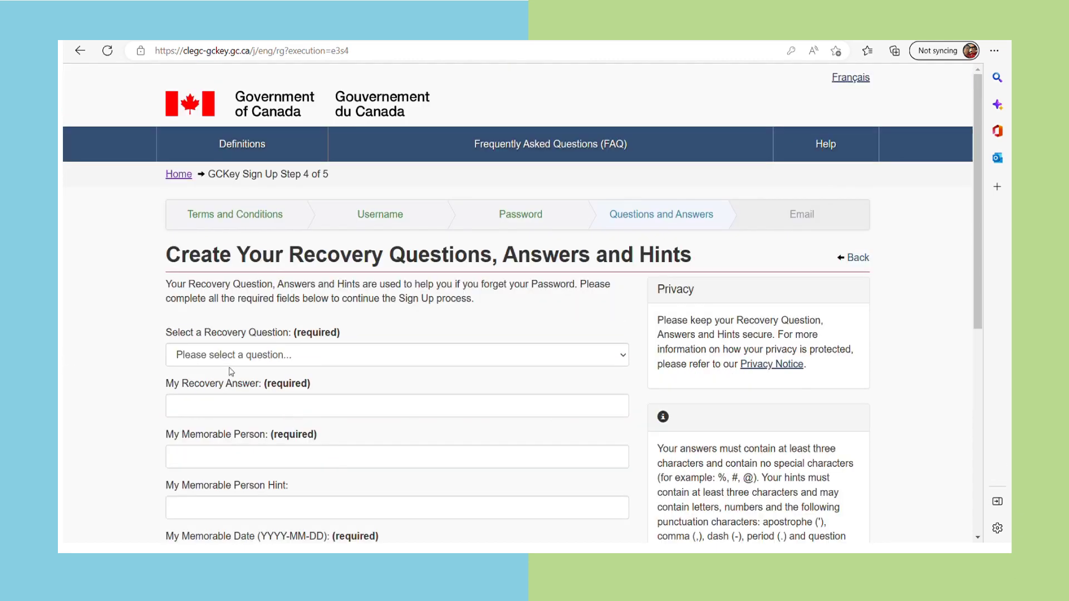
# Pick the first pet's name recovery question and fill its answer, memorable person and hint
pyautogui.scroll(-1, 365, 336)
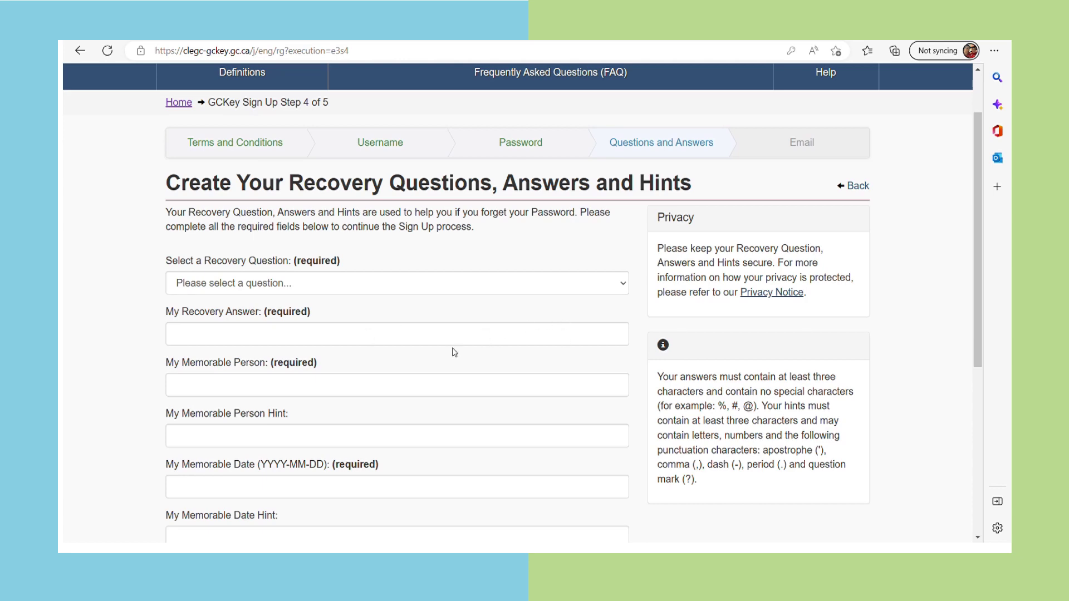
pyautogui.scroll(-1, 455, 351)
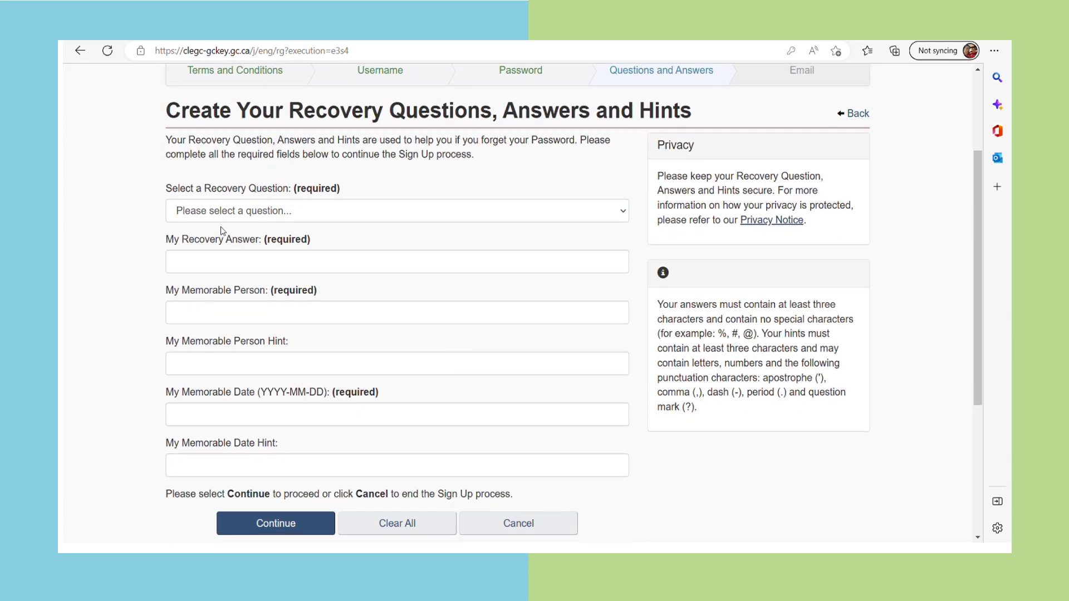
pyautogui.click(263, 217)
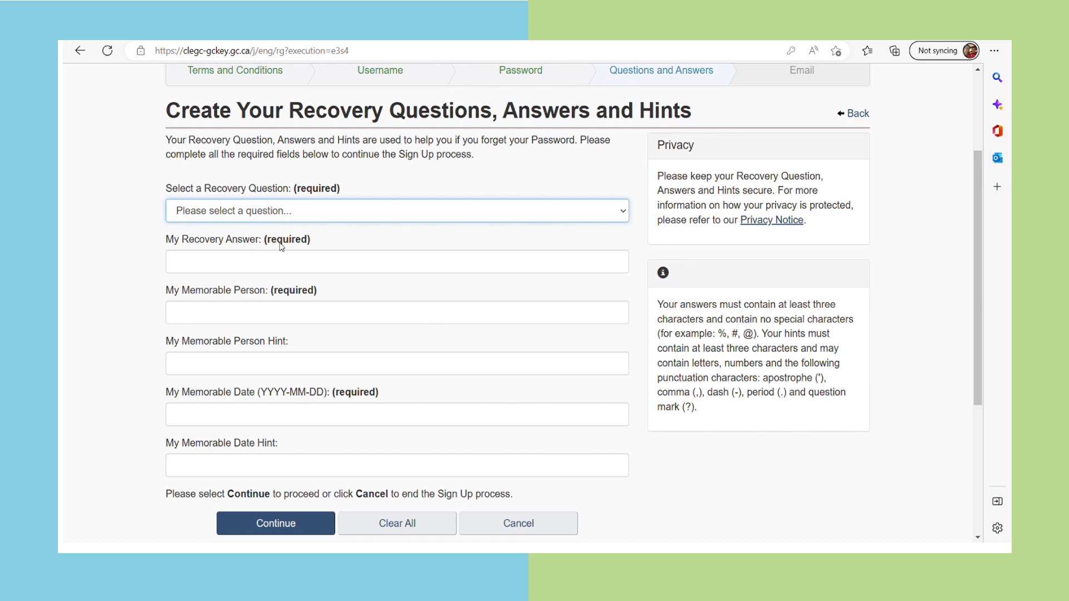
pyautogui.press('Down')
pyautogui.click(235, 266)
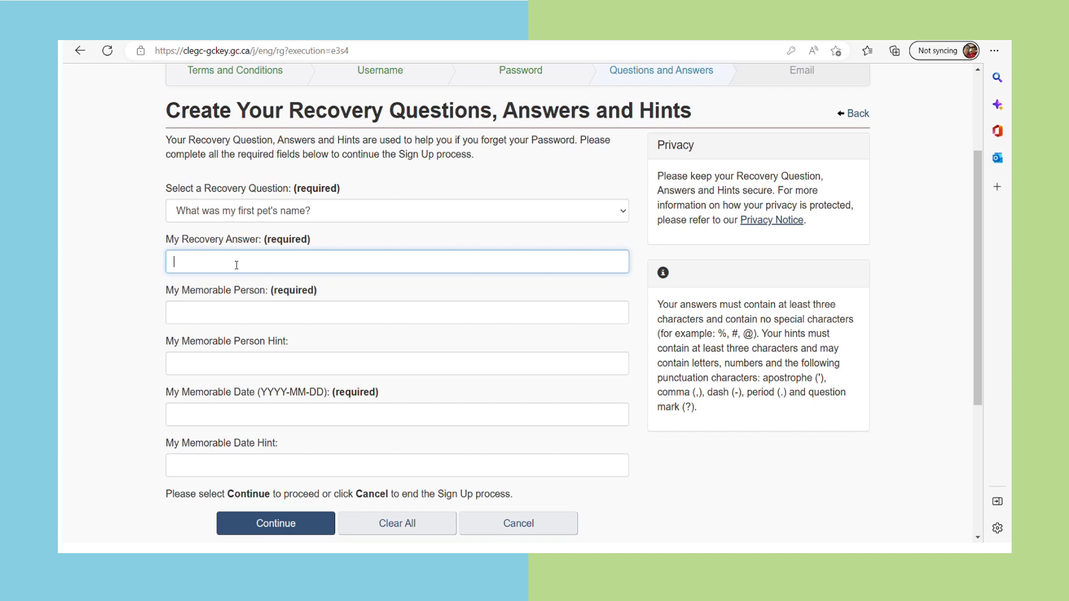
pyautogui.click(200, 316)
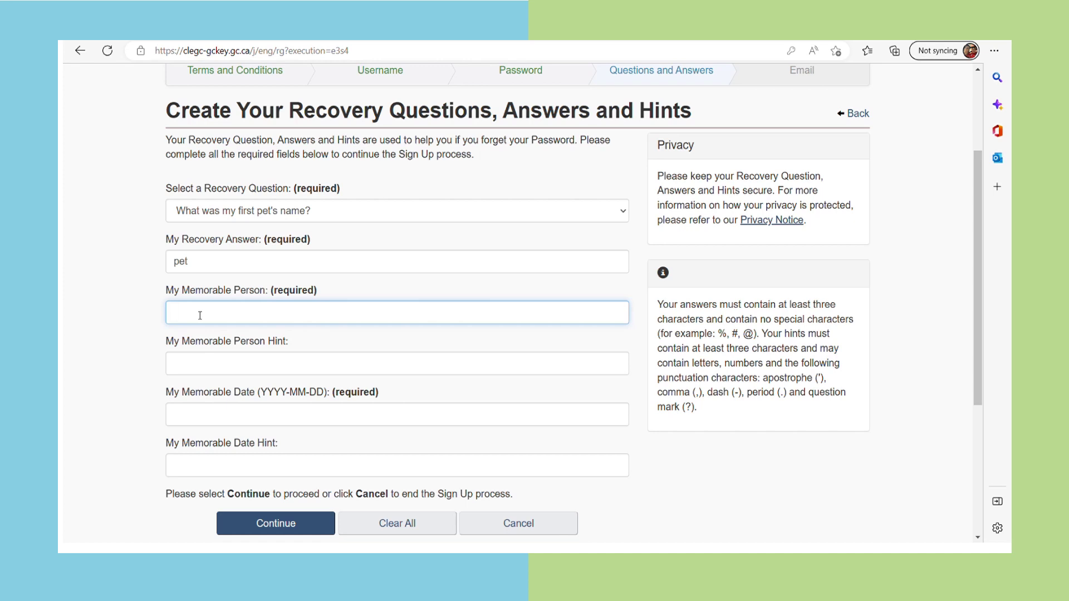
pyautogui.click(245, 368)
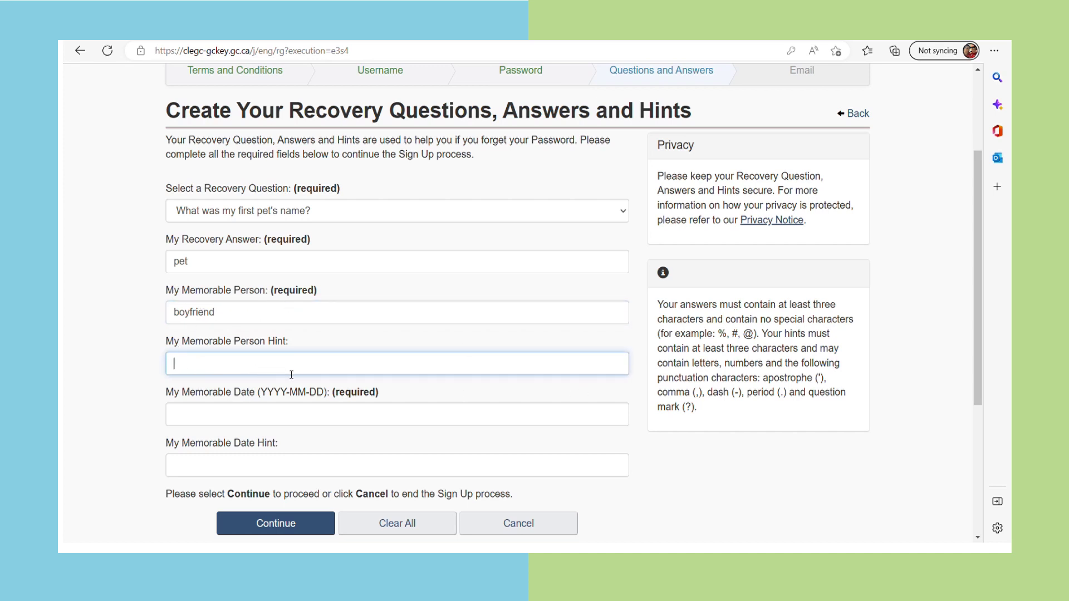
pyautogui.scroll(-1, 294, 374)
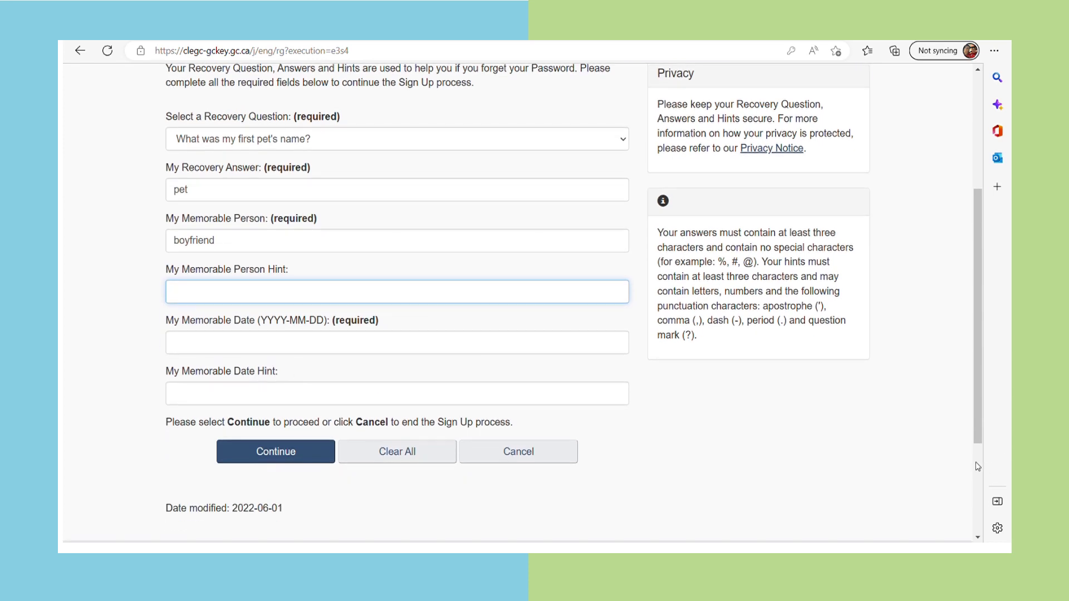
# Enter and correct the memorable date, add its hint, and submit the recovery details
pyautogui.click(195, 341)
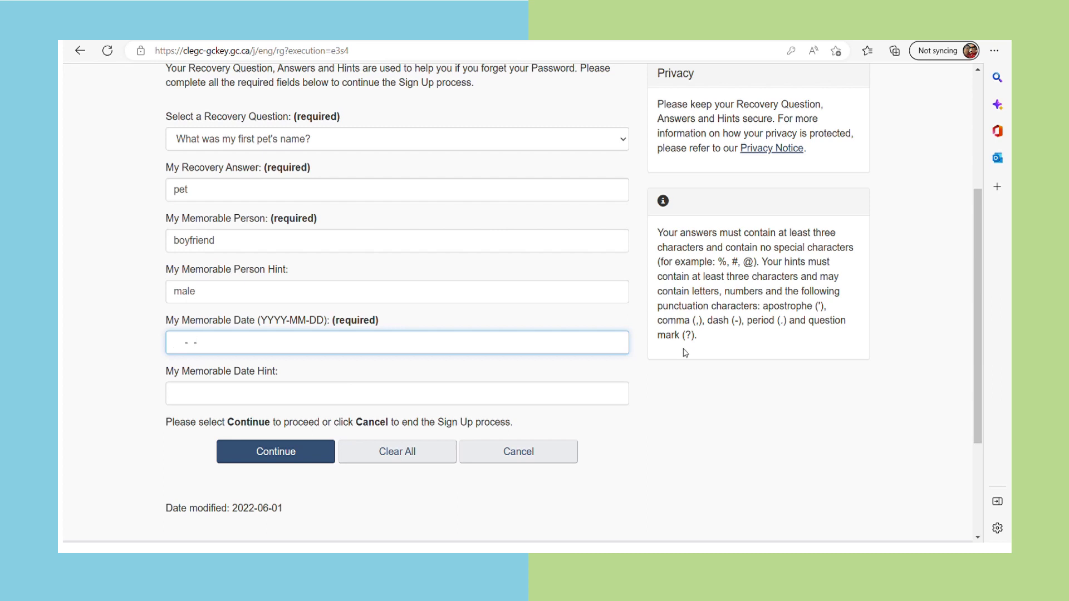
pyautogui.moveTo(173, 348); pyautogui.dragTo(348, 329)
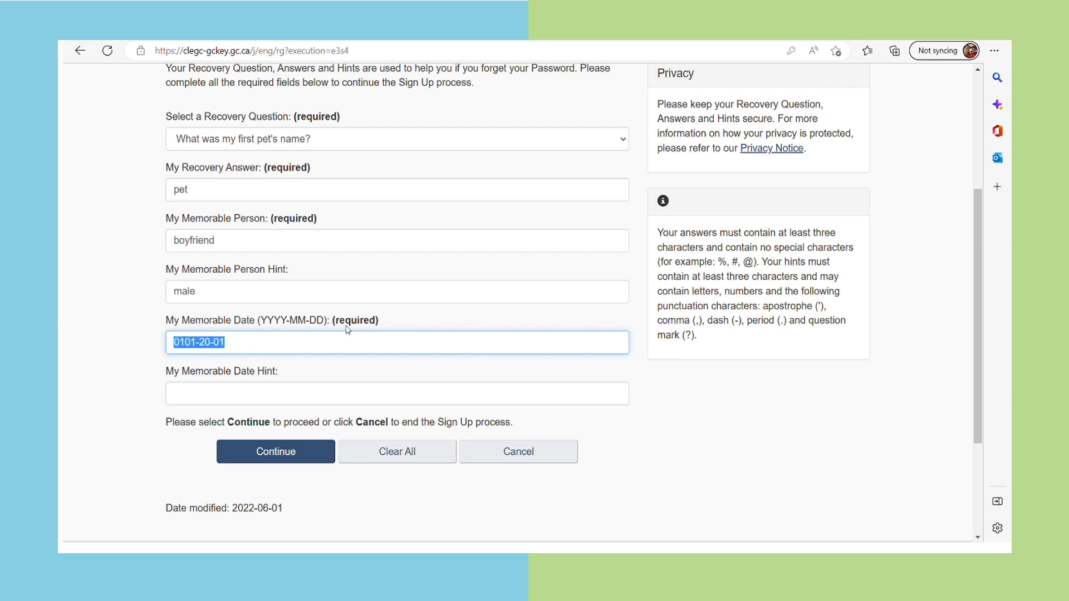
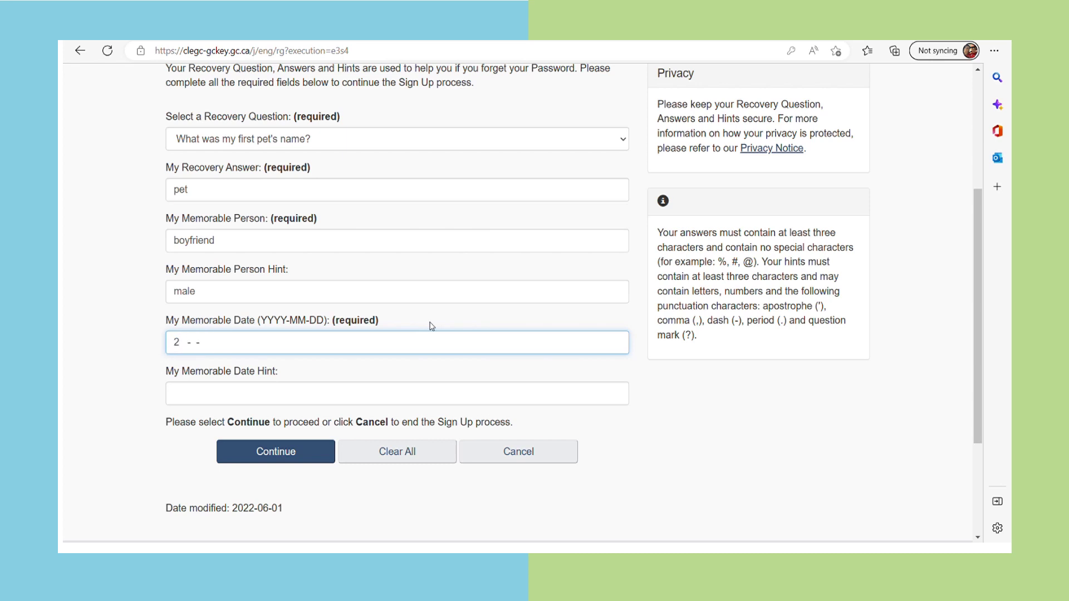
pyautogui.click(174, 394)
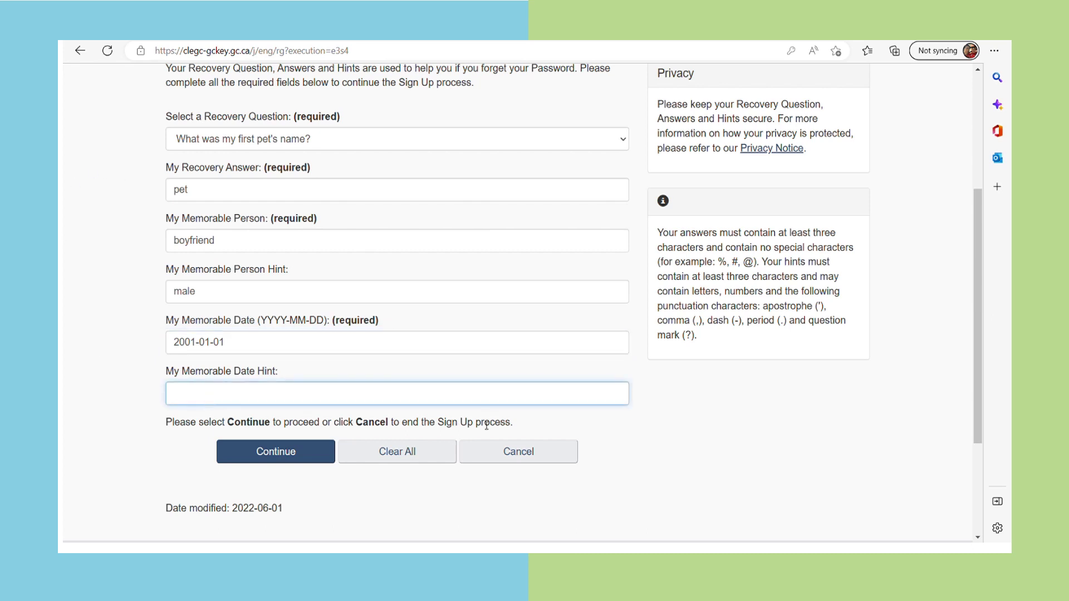
pyautogui.scroll(1, 583, 260)
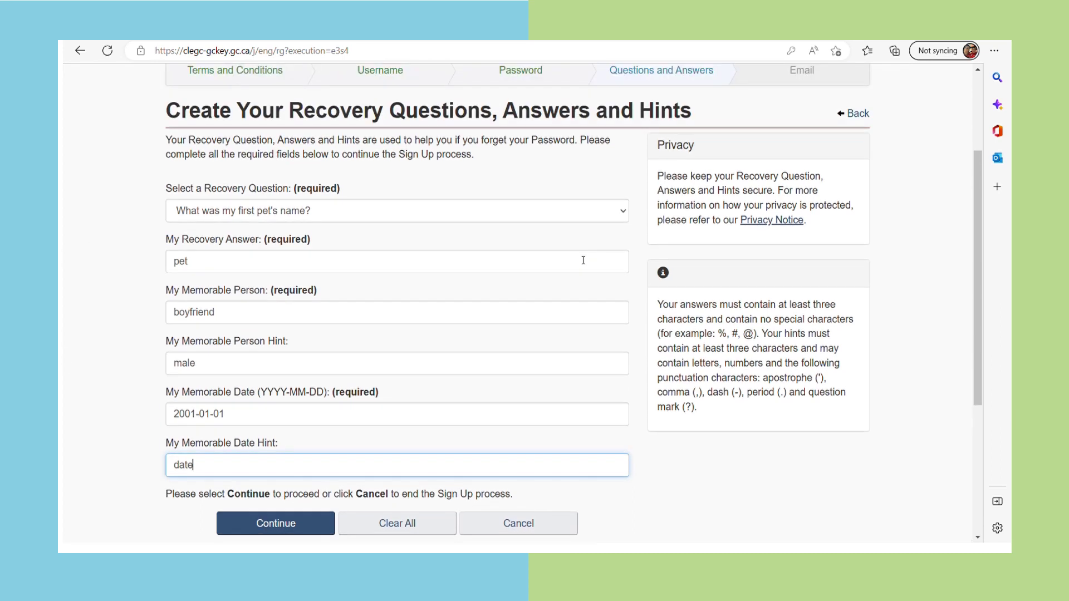
pyautogui.scroll(-1, 523, 301)
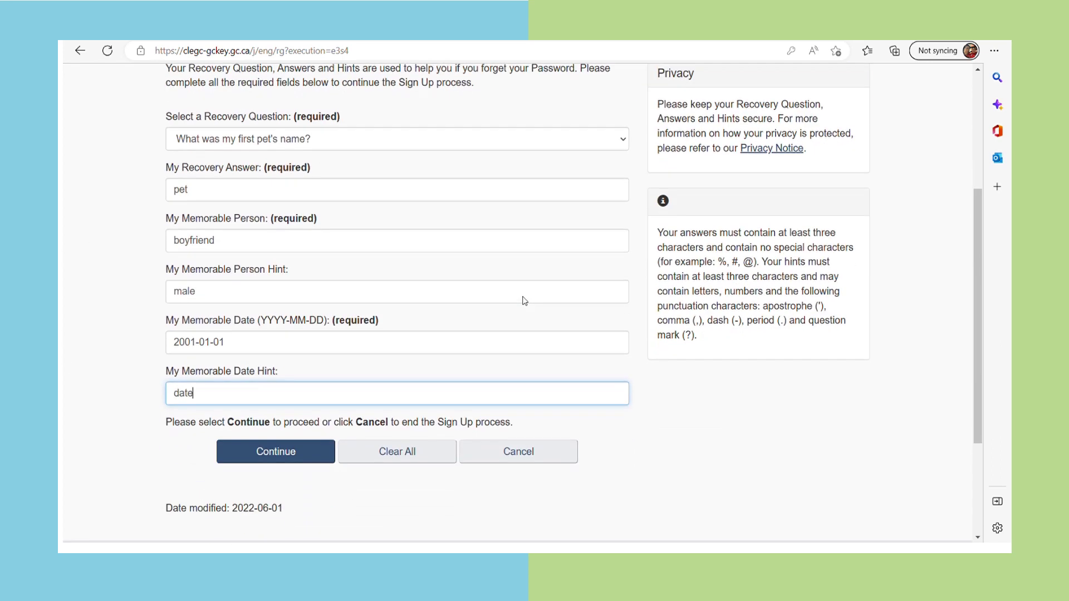
pyautogui.click(306, 452)
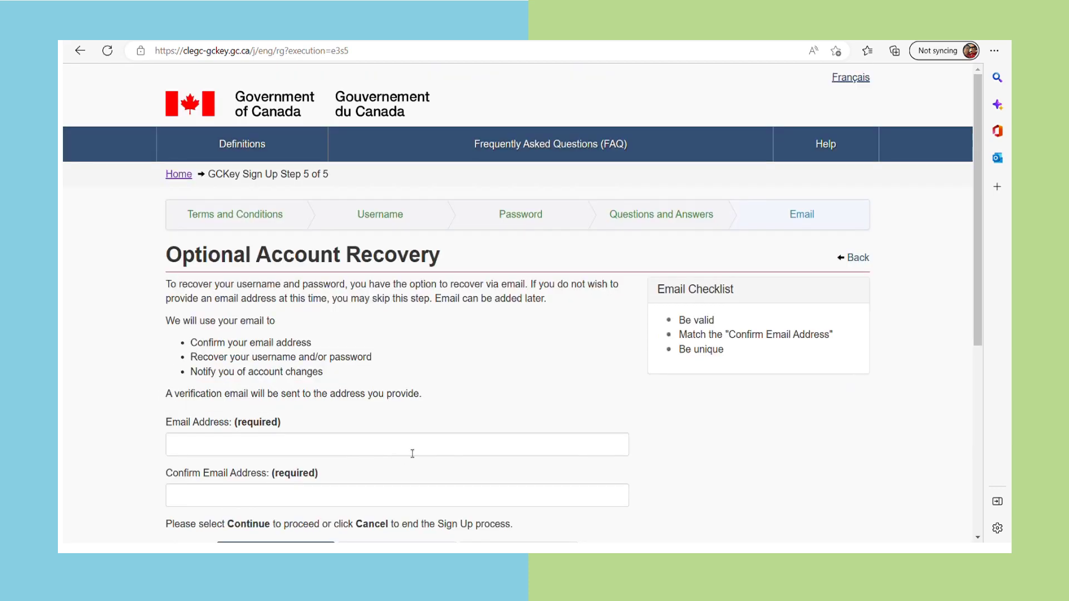
# Enter the recovery e-mail address, paste the same address into the confirmation field, and submit
pyautogui.scroll(-1, 469, 449)
pyautogui.scroll(-1, 470, 448)
pyautogui.click(214, 307)
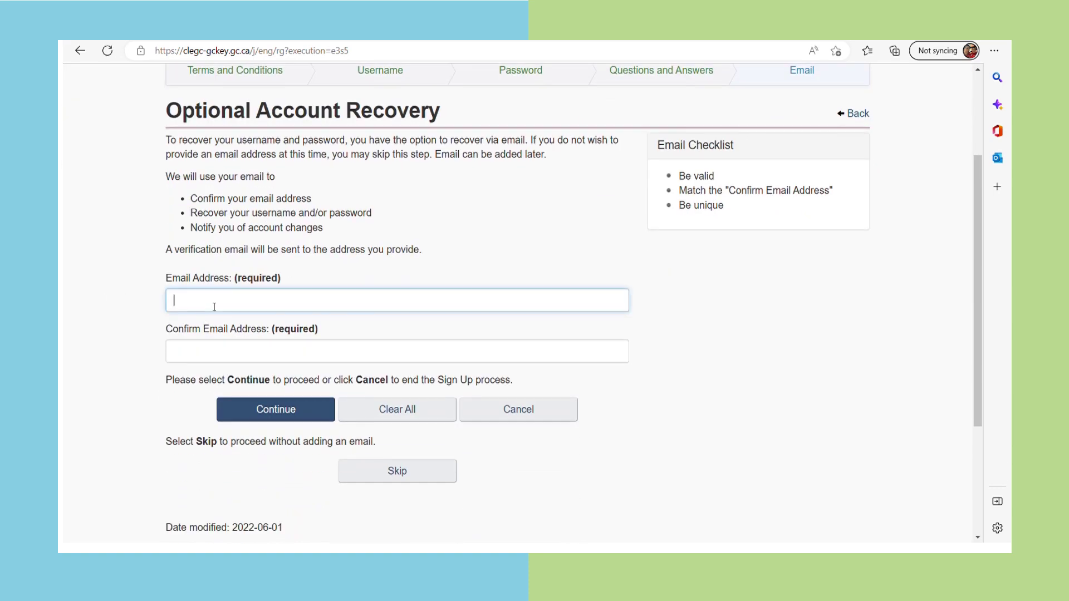
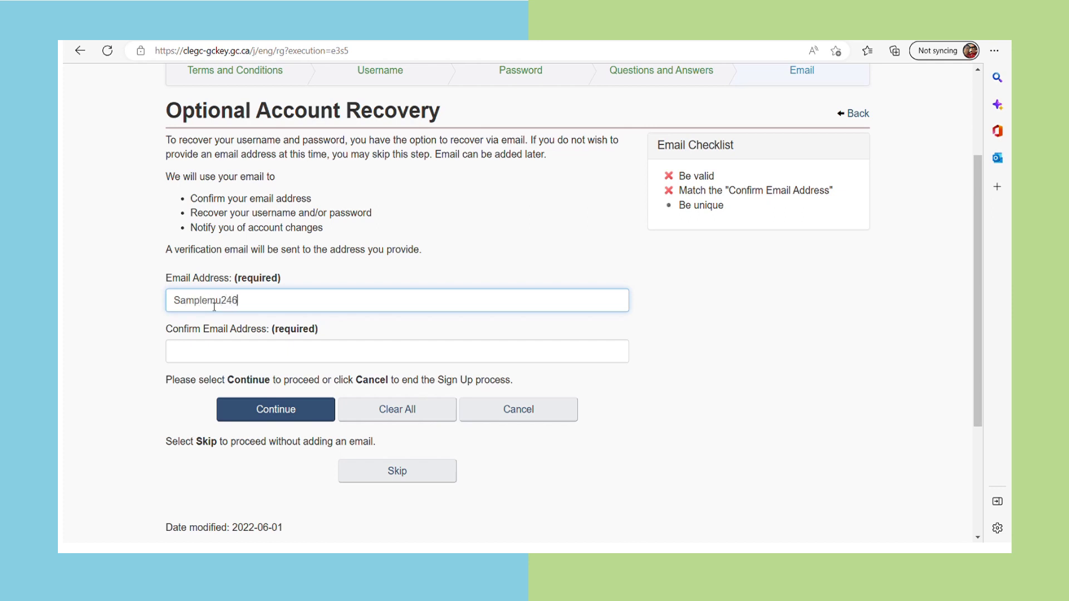
pyautogui.hotkey('ctrl', 'a')
pyautogui.hotkey('ctrl', 'c')
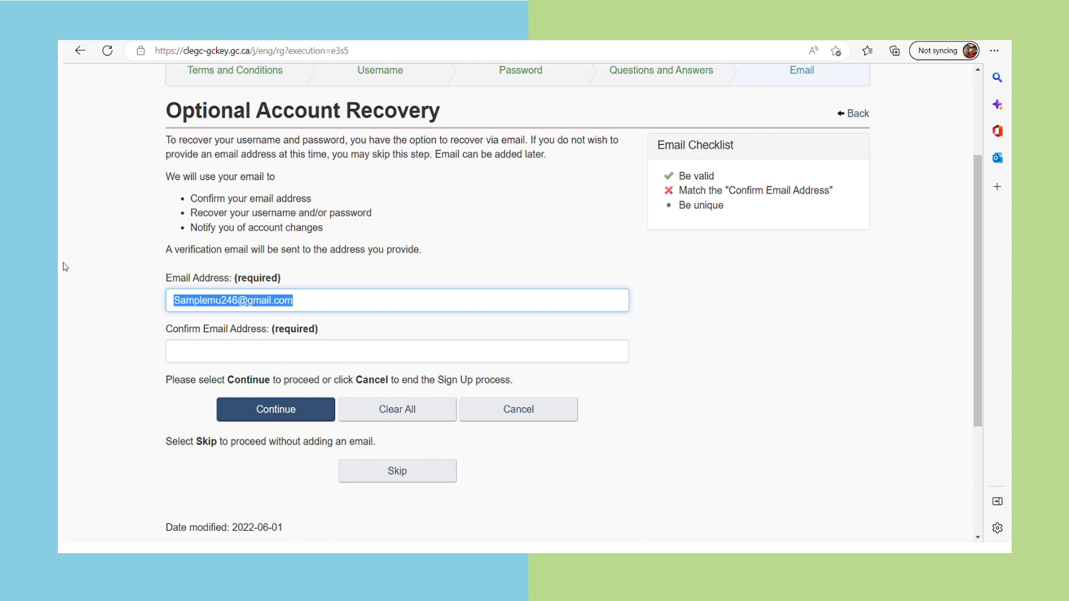
pyautogui.click(309, 346)
pyautogui.hotkey('ctrl', 'v')
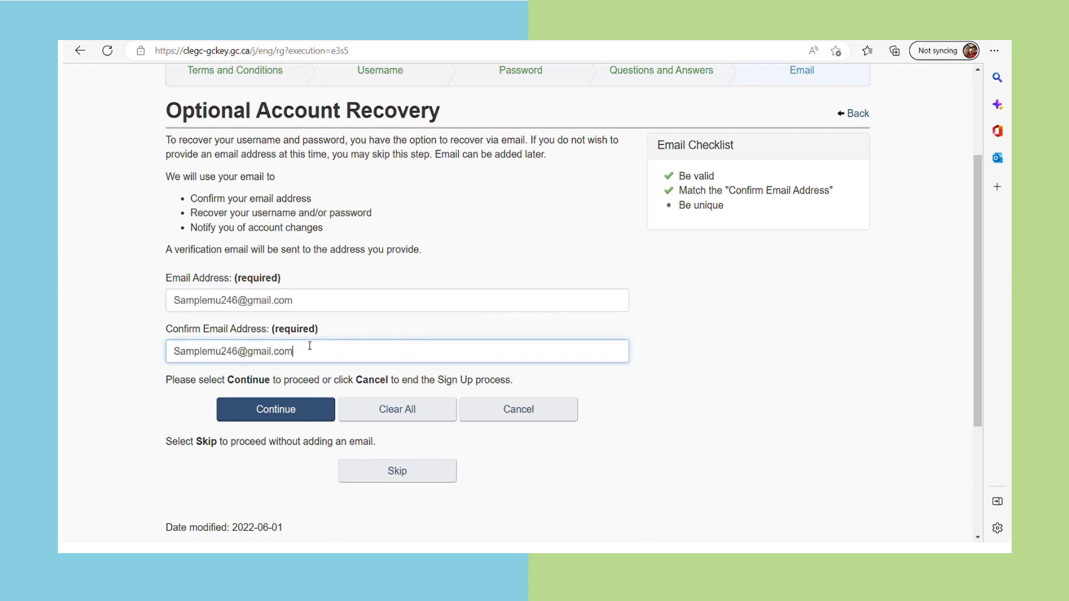
pyautogui.click(713, 368)
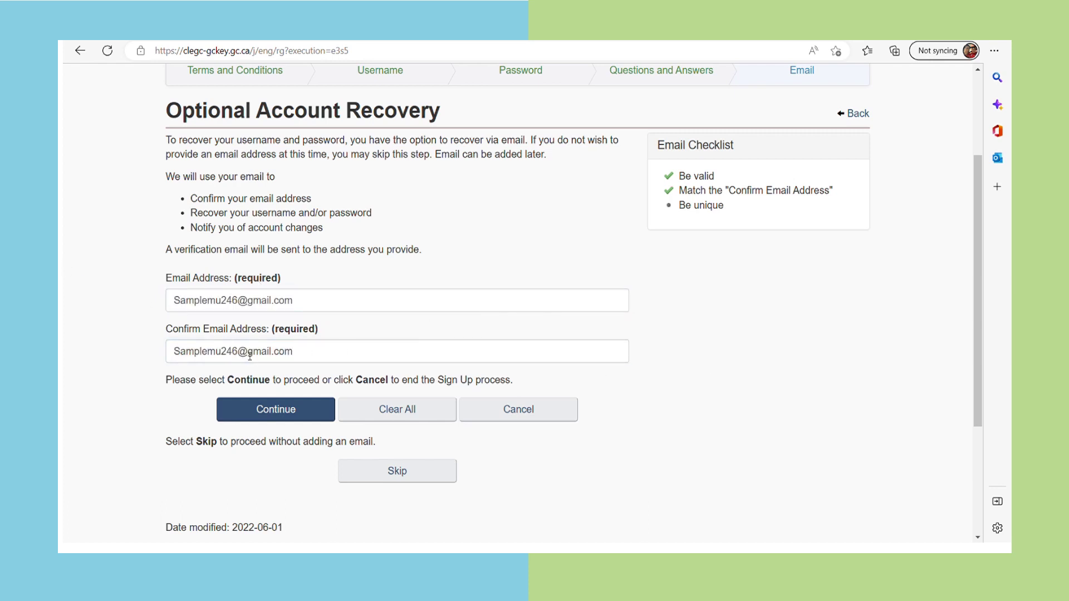
pyautogui.click(288, 410)
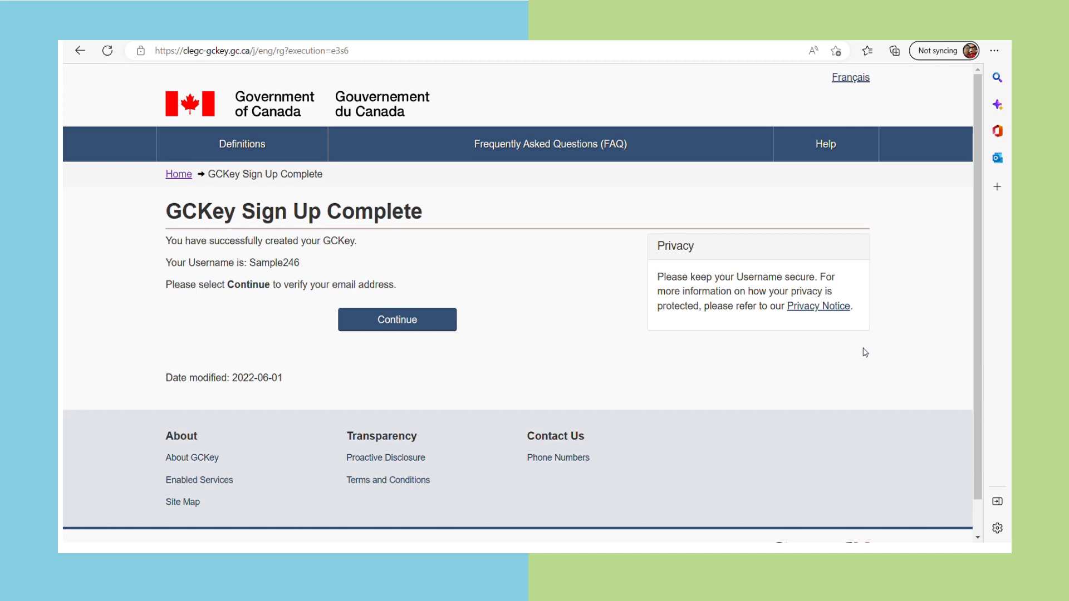
# Submit the emailed confirmation code and return to the Government of Canada service
pyautogui.click(417, 327)
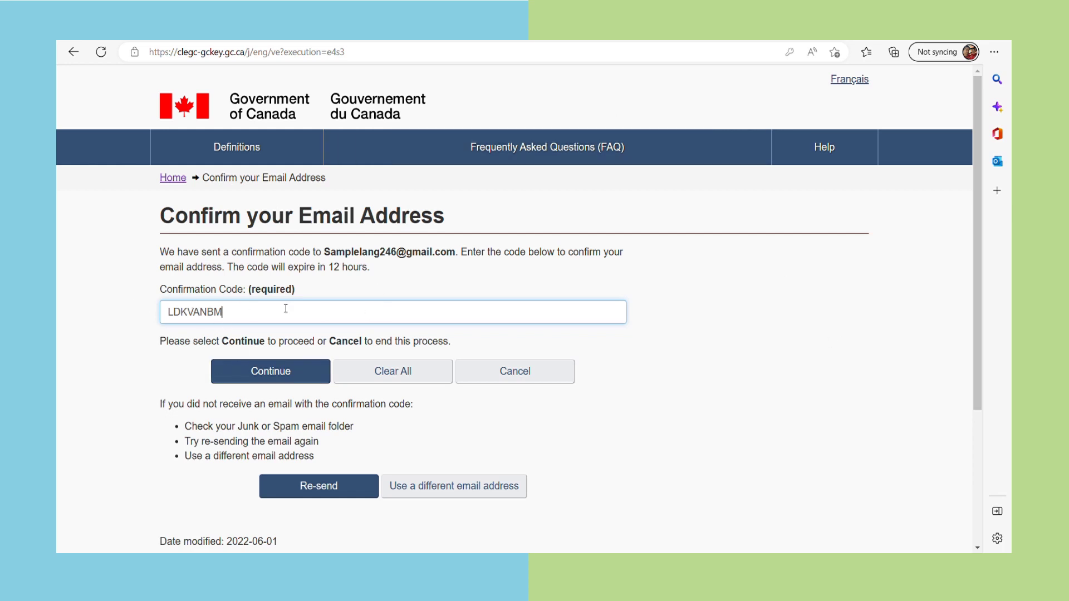
pyautogui.click(270, 371)
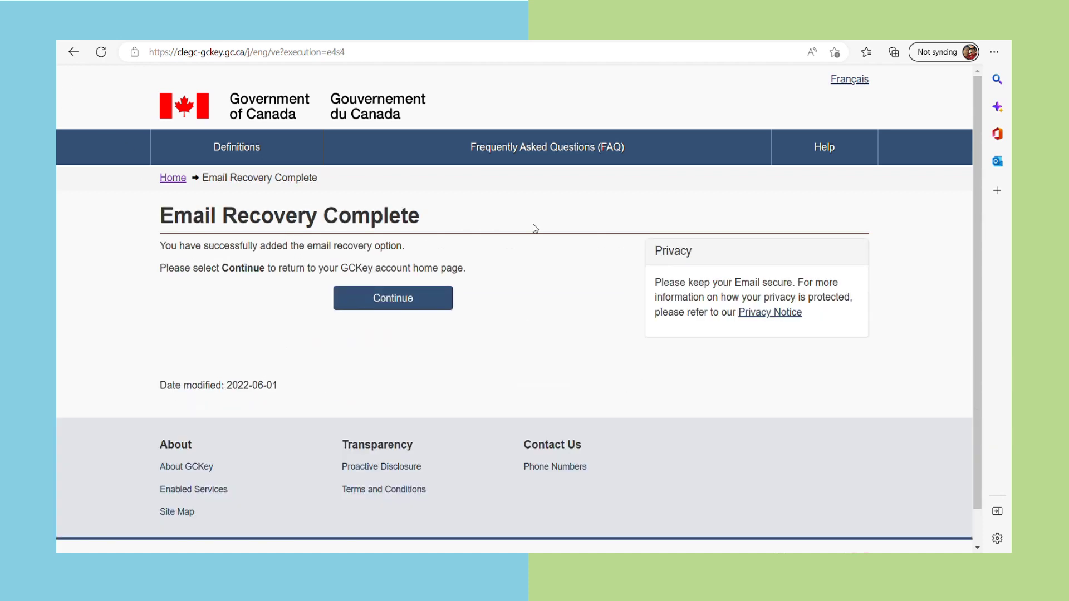
pyautogui.click(400, 306)
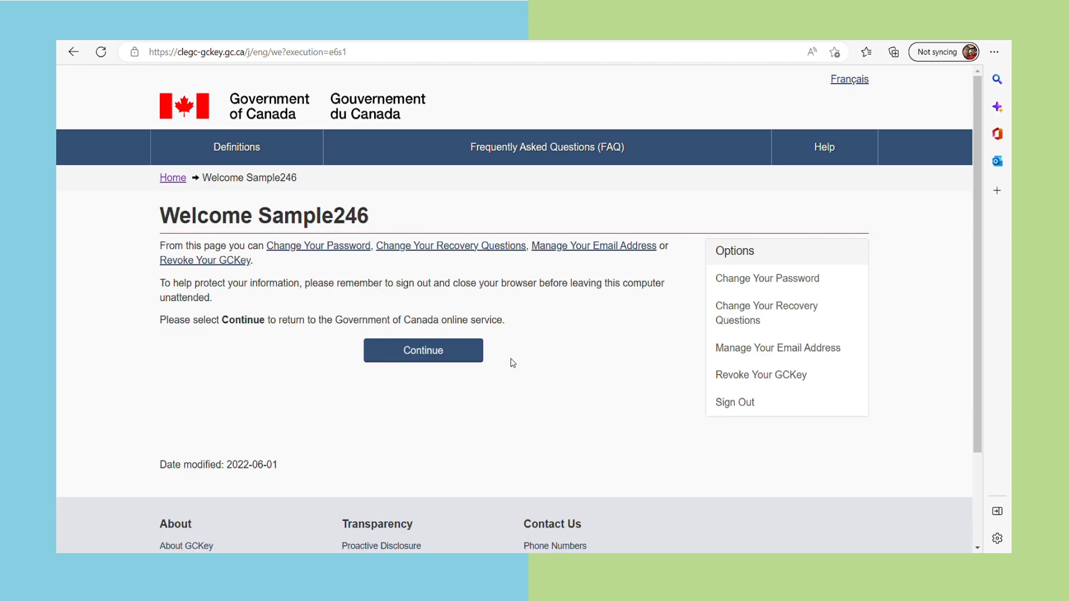
pyautogui.click(443, 359)
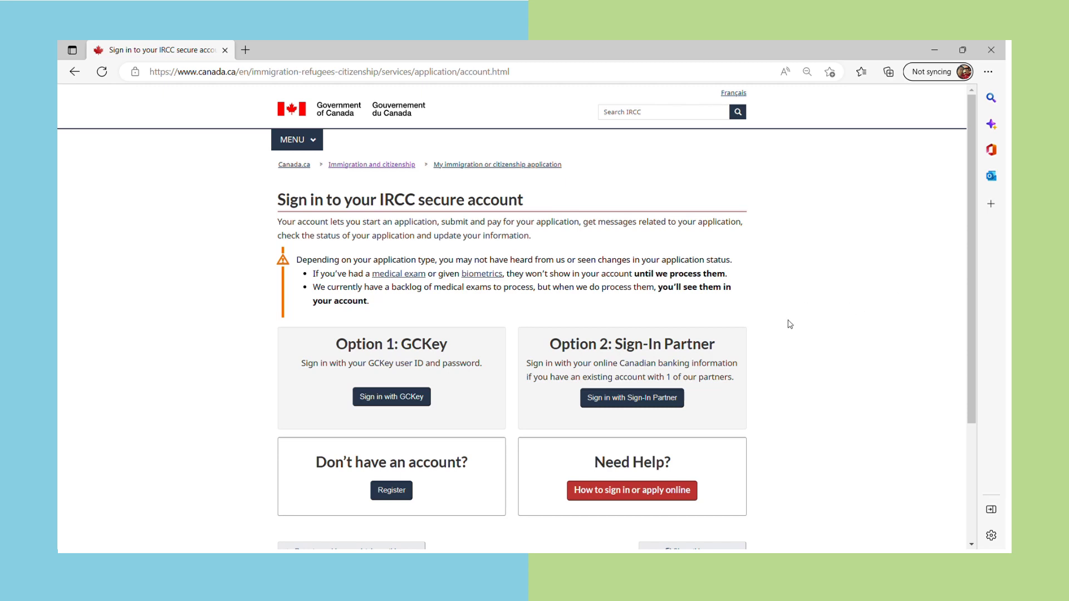
# Sign in to the IRCC account with GCKey and accept the IRCC terms and conditions
pyautogui.click(398, 402)
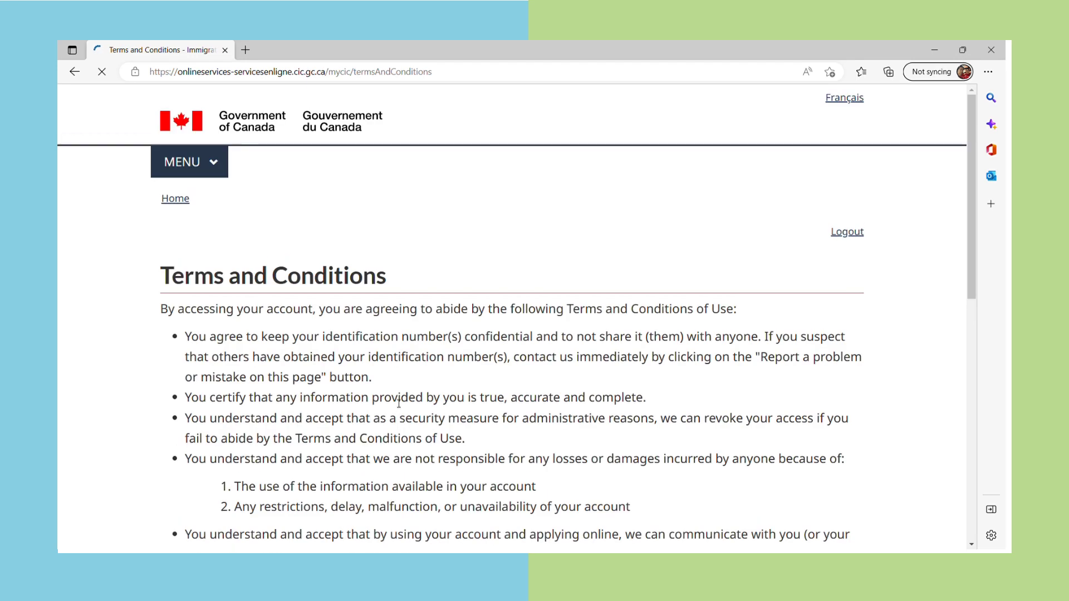
pyautogui.hotkey('ctrl', '-')
pyautogui.hotkey('ctrl', '-')
pyautogui.hotkey('ctrl', '-')
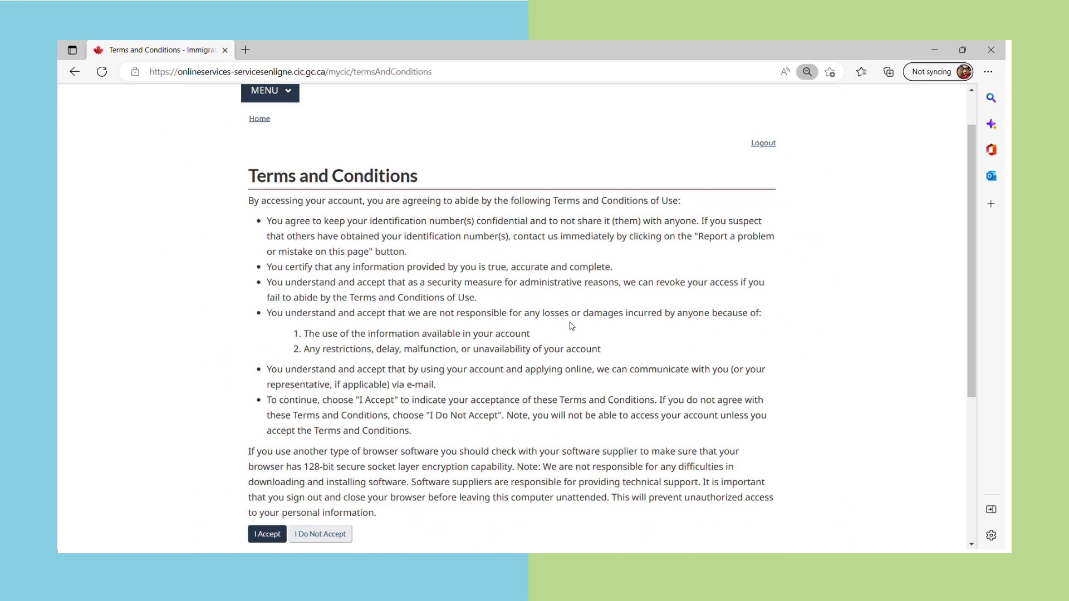
pyautogui.scroll(-4, 322, 329)
pyautogui.click(278, 325)
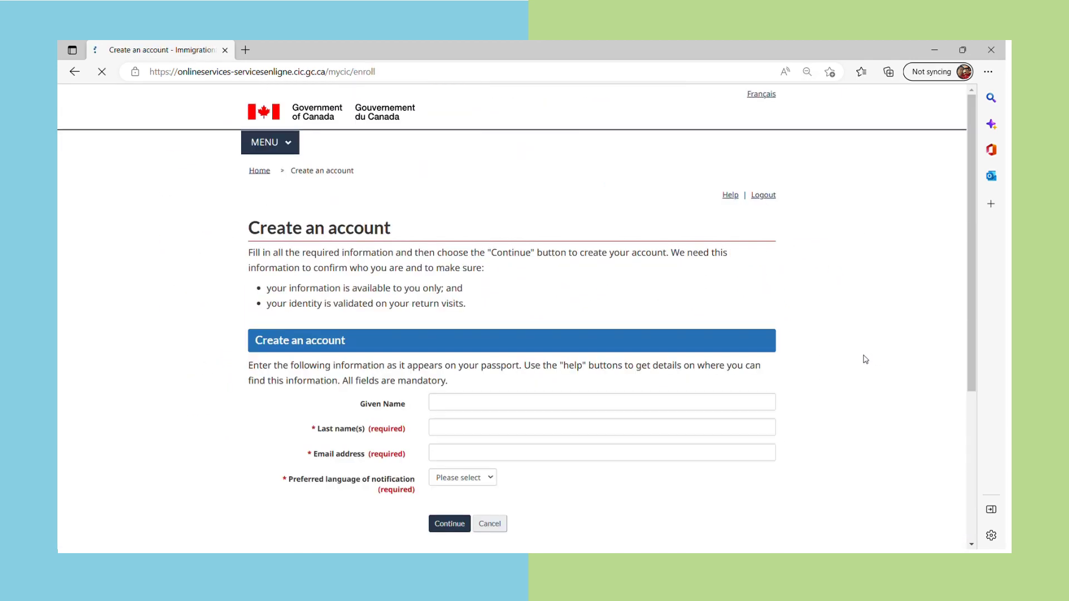
pyautogui.scroll(-1, 691, 422)
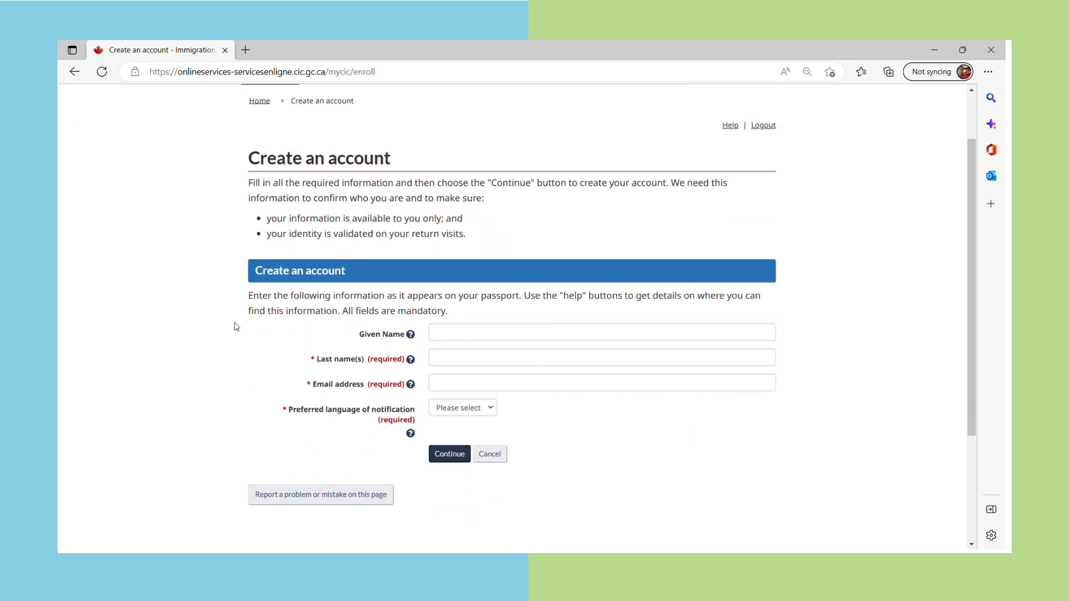
pyautogui.scroll(1, 293, 221)
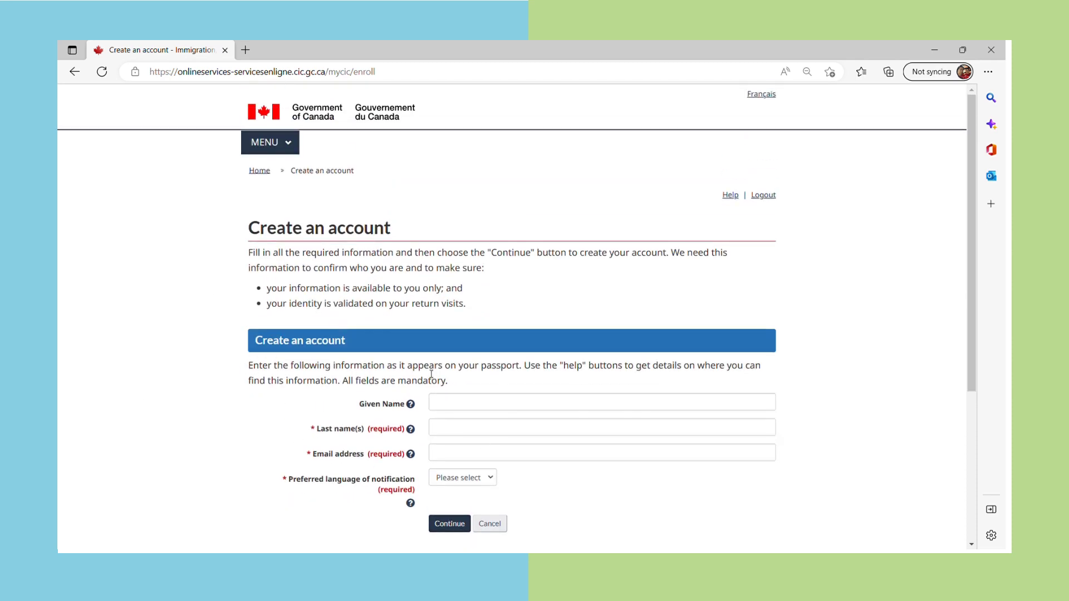
# Fill in the given name, last name and saved e-mail, choose English notifications, and submit
pyautogui.click(446, 408)
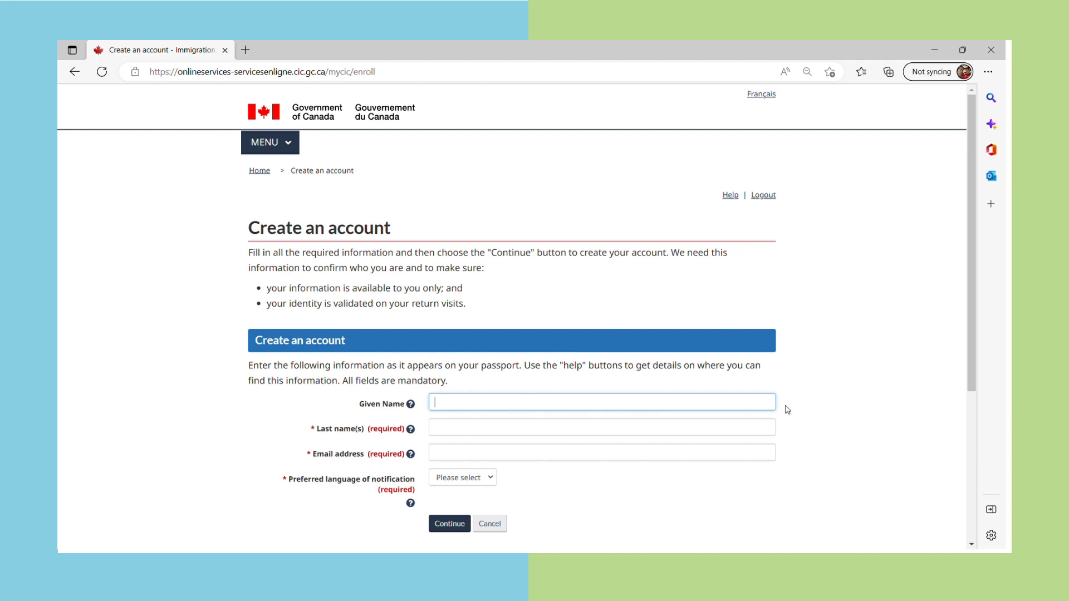
pyautogui.write('Sample')
pyautogui.click(449, 429)
pyautogui.write('Lang')
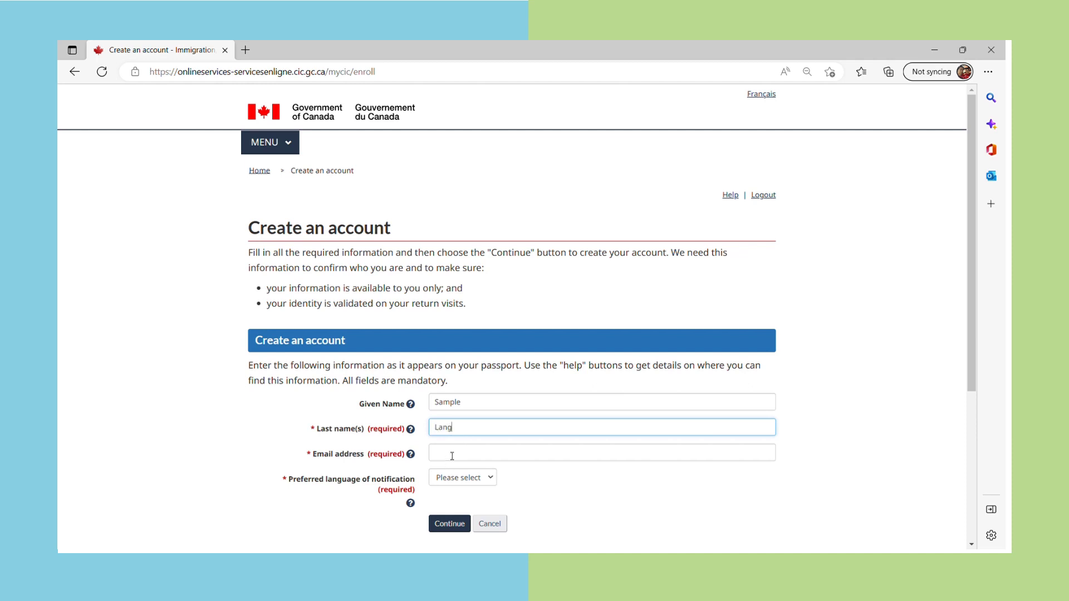
pyautogui.click(452, 456)
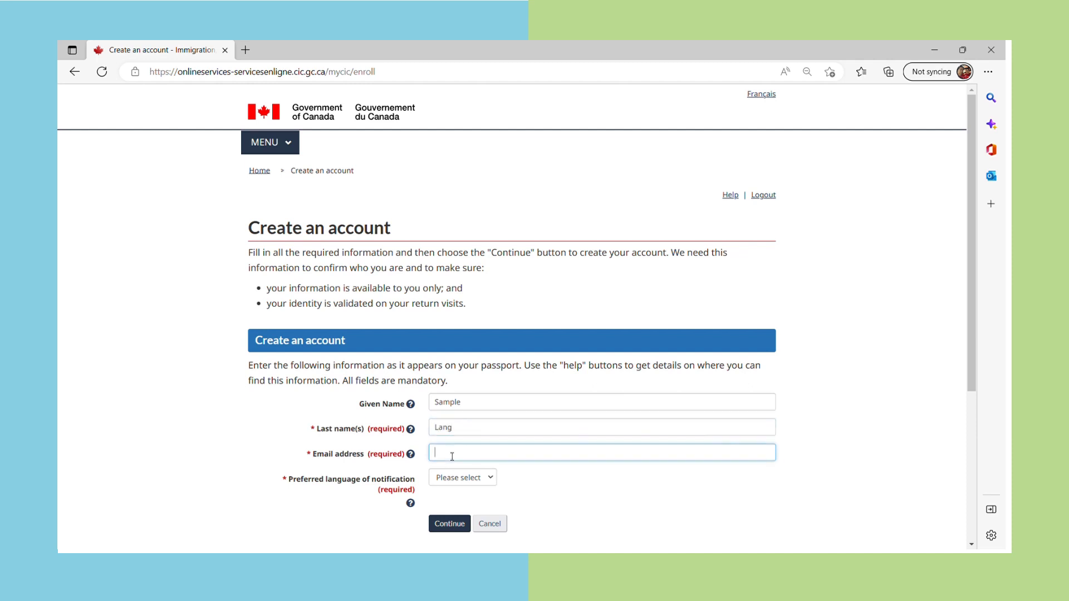
pyautogui.click(456, 329)
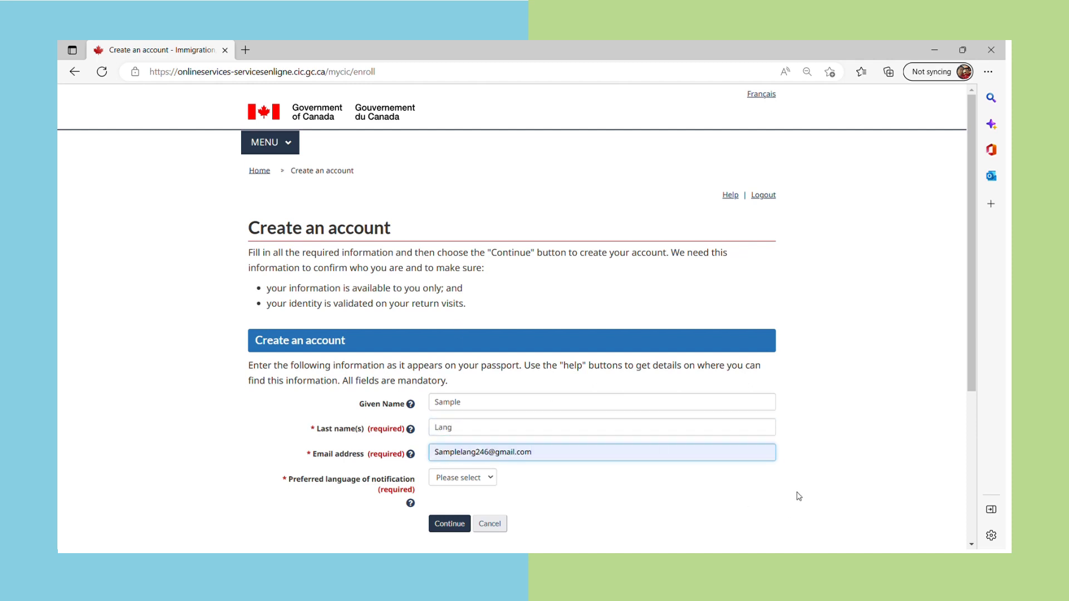
pyautogui.scroll(-2, 796, 496)
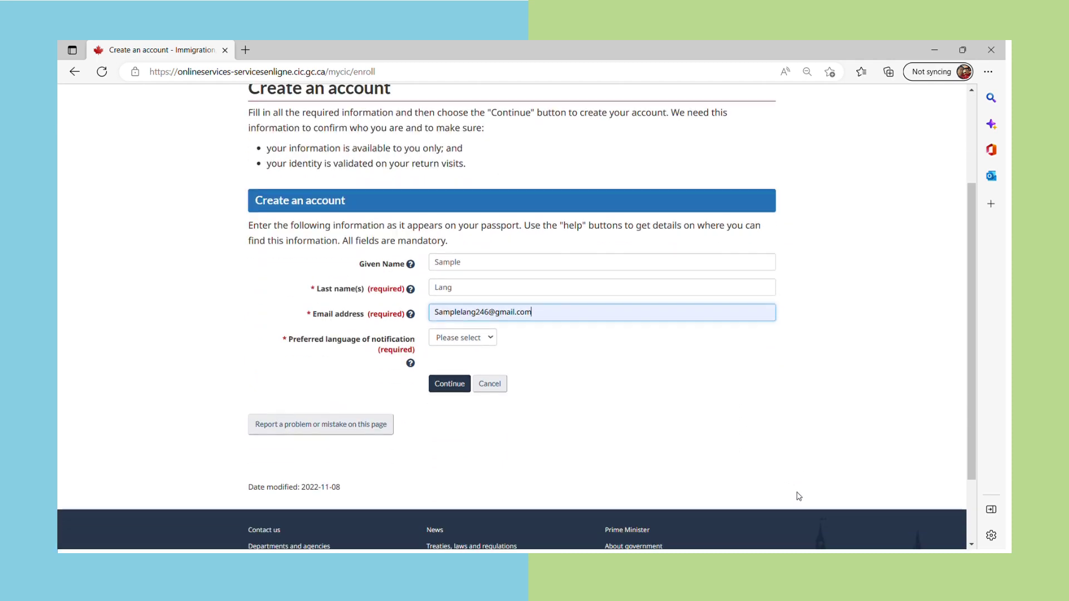
pyautogui.click(484, 339)
pyautogui.click(470, 367)
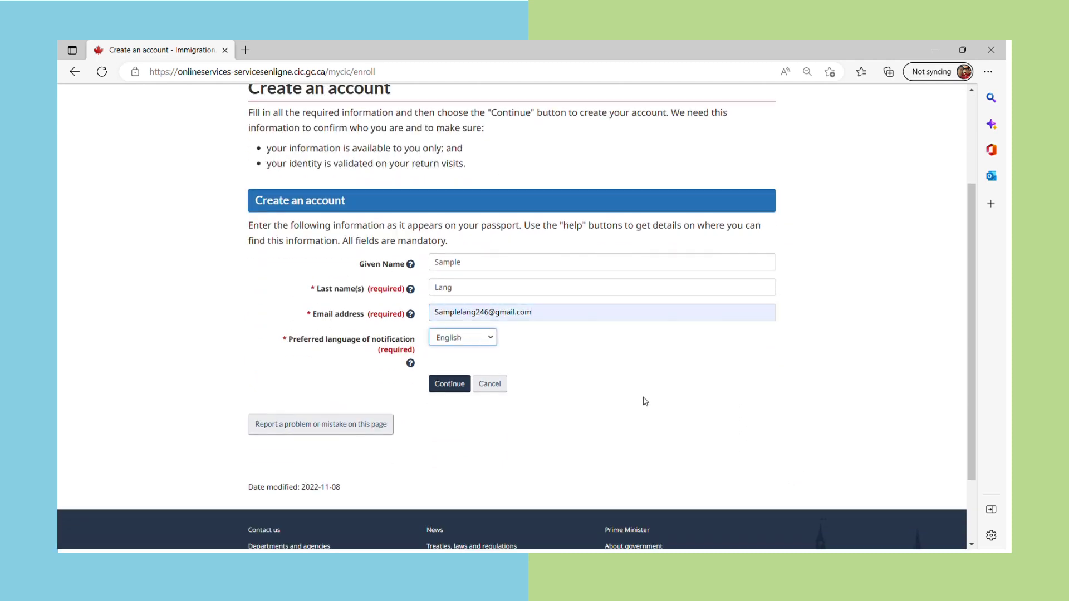
pyautogui.scroll(-2, 645, 402)
pyautogui.scroll(3, 644, 402)
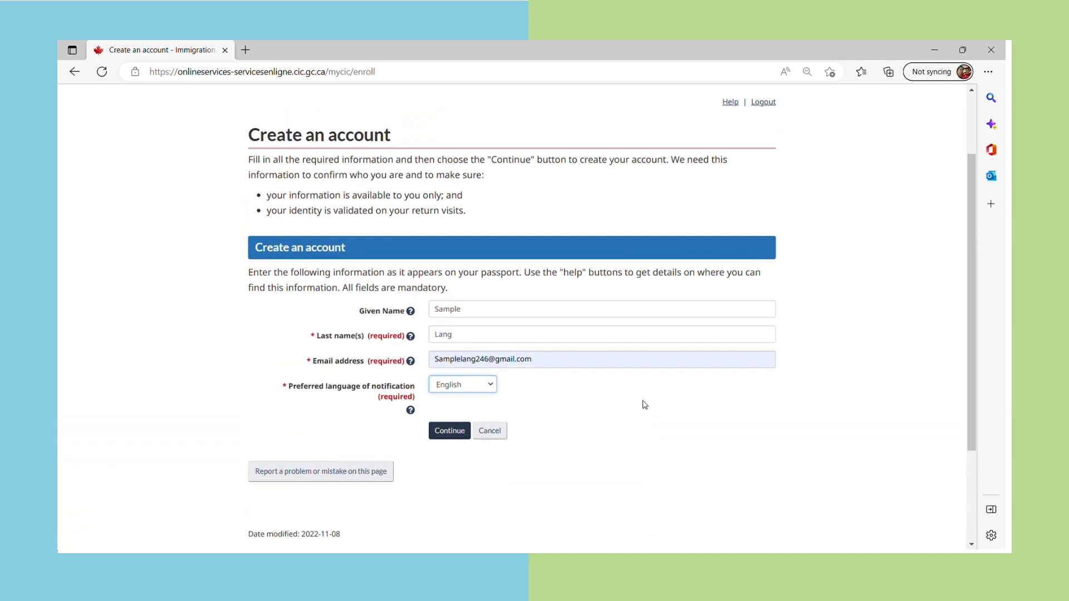
pyautogui.click(441, 434)
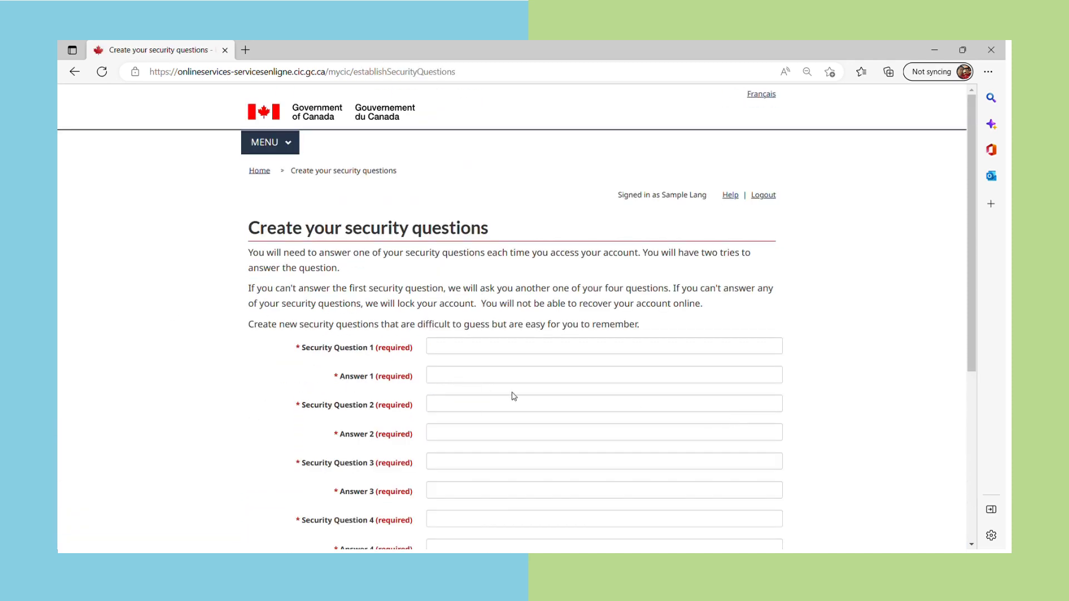
# Enter security questions 'favorite color' and 'my favorite food', with the first question's answer
pyautogui.scroll(-1, 513, 396)
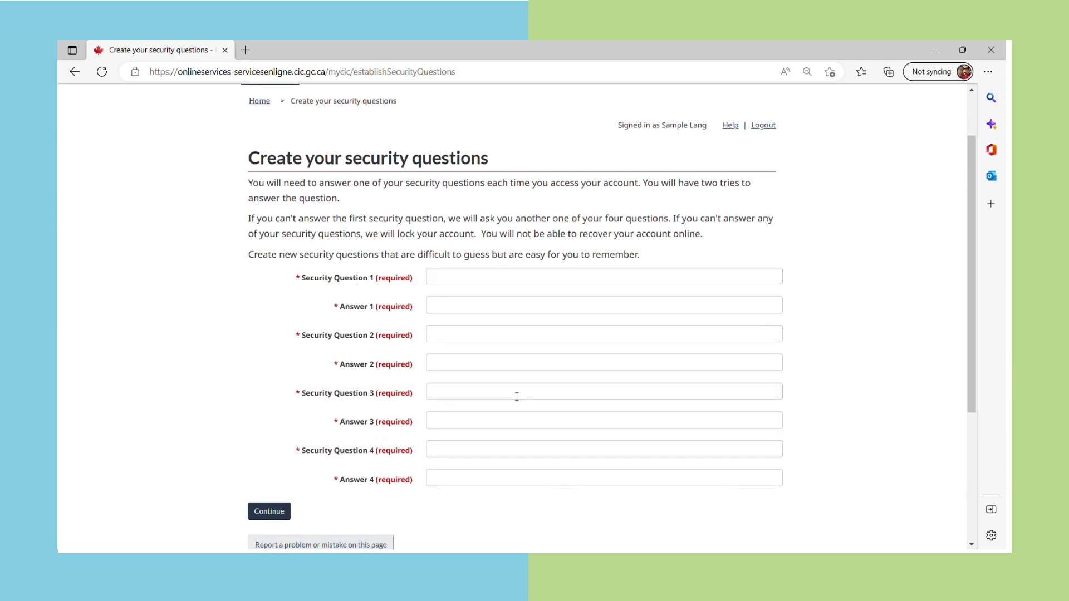
pyautogui.click(477, 286)
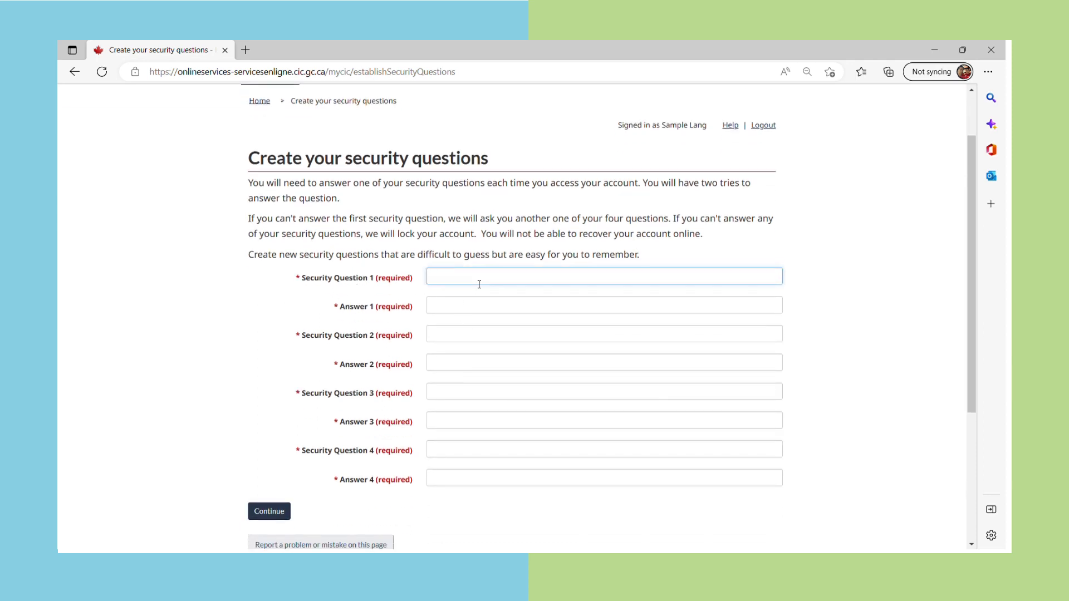
pyautogui.press('BackSpace')
pyautogui.press('BackSpace')
pyautogui.press('Tab')
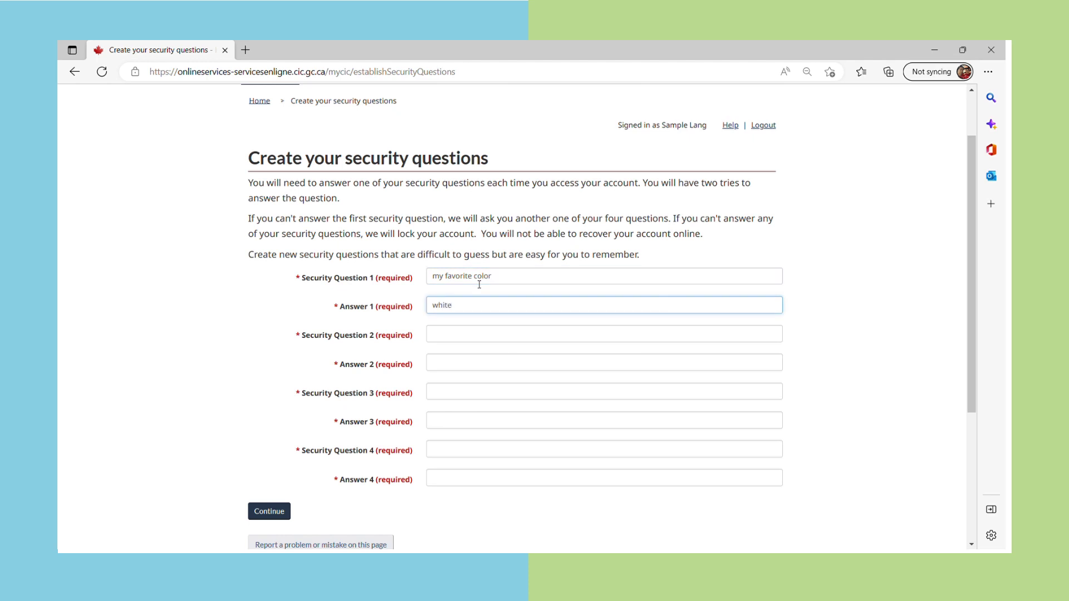
pyautogui.press('Tab')
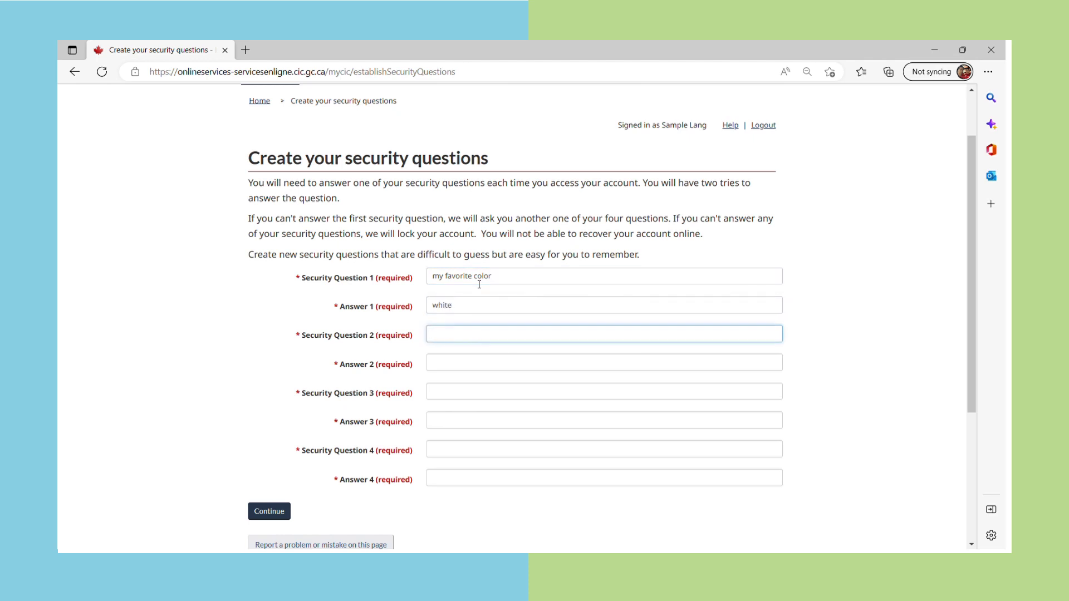
# Answer the food question, add 'my favorite day' and 'my favorite person' with answers, and submit
pyautogui.press('Tab')
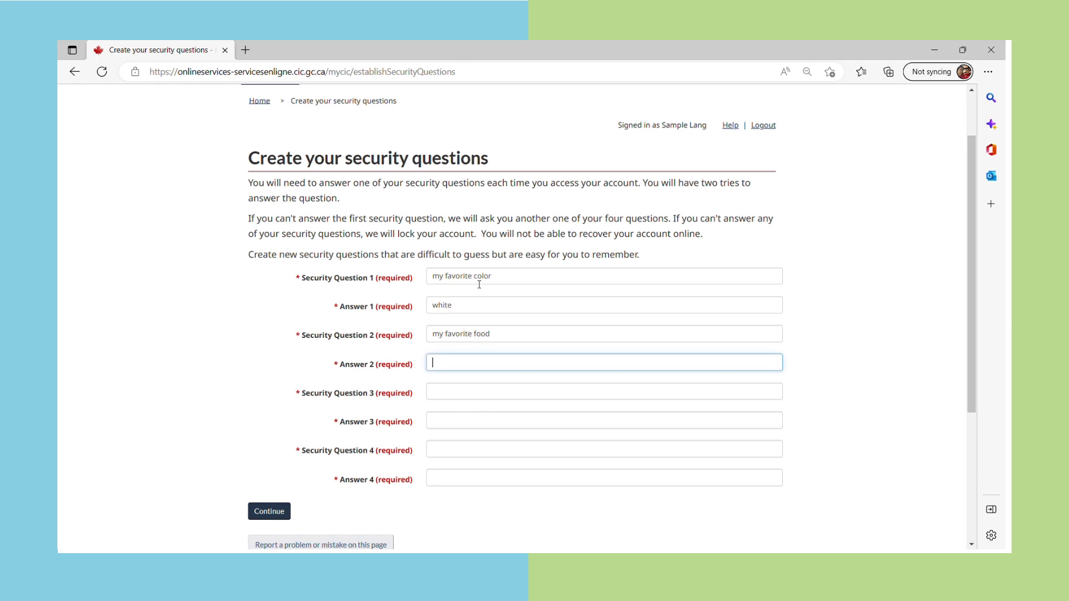
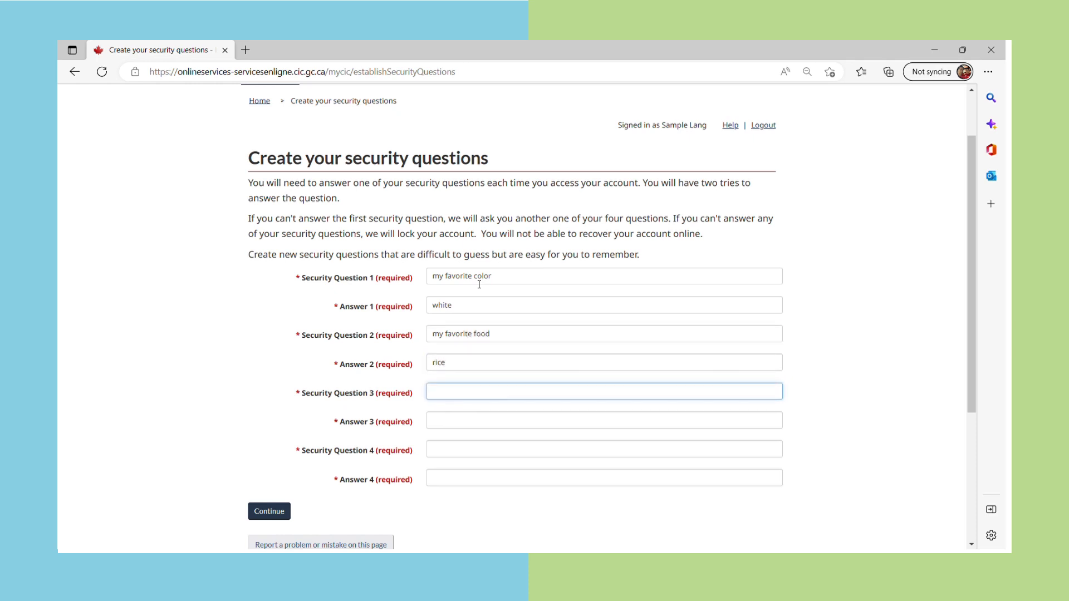
pyautogui.write('my favorite day')
pyautogui.press('Tab')
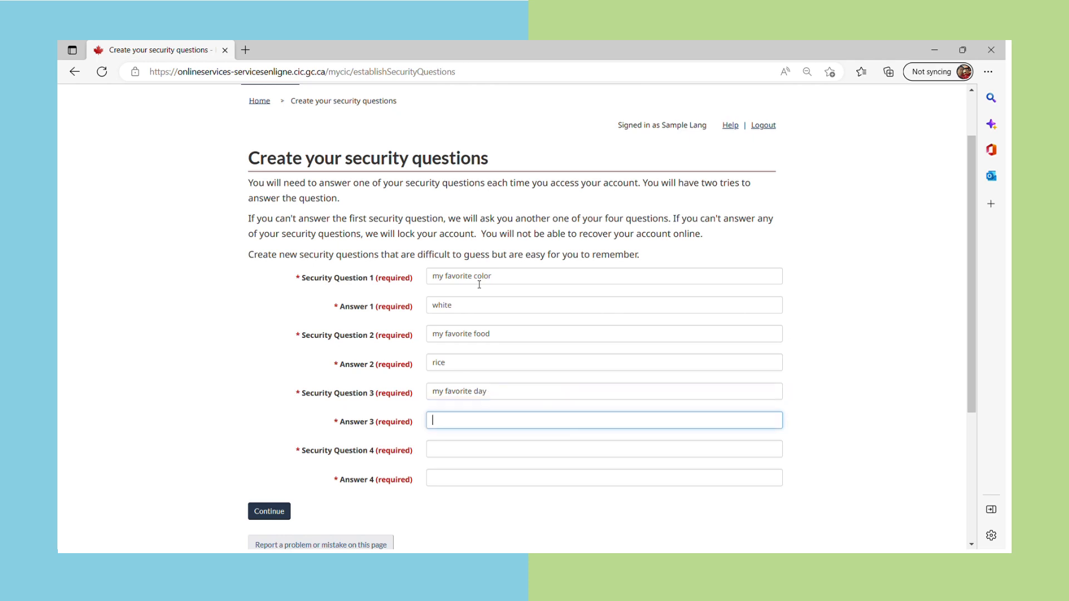
pyautogui.press('Tab')
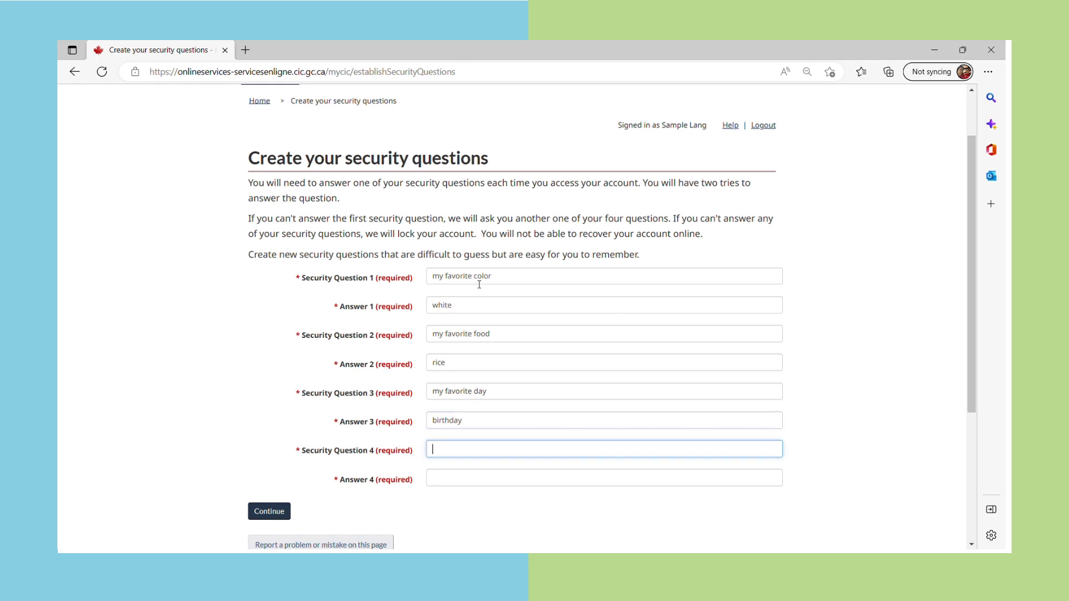
pyautogui.write('my favorite person')
pyautogui.press('Tab')
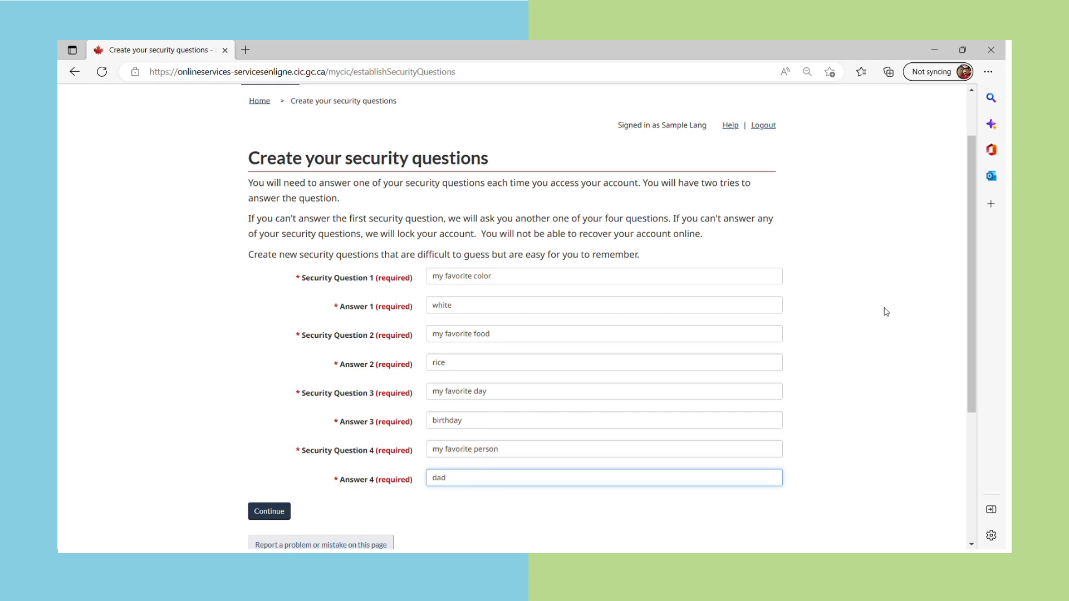
pyautogui.scroll(-2, 886, 312)
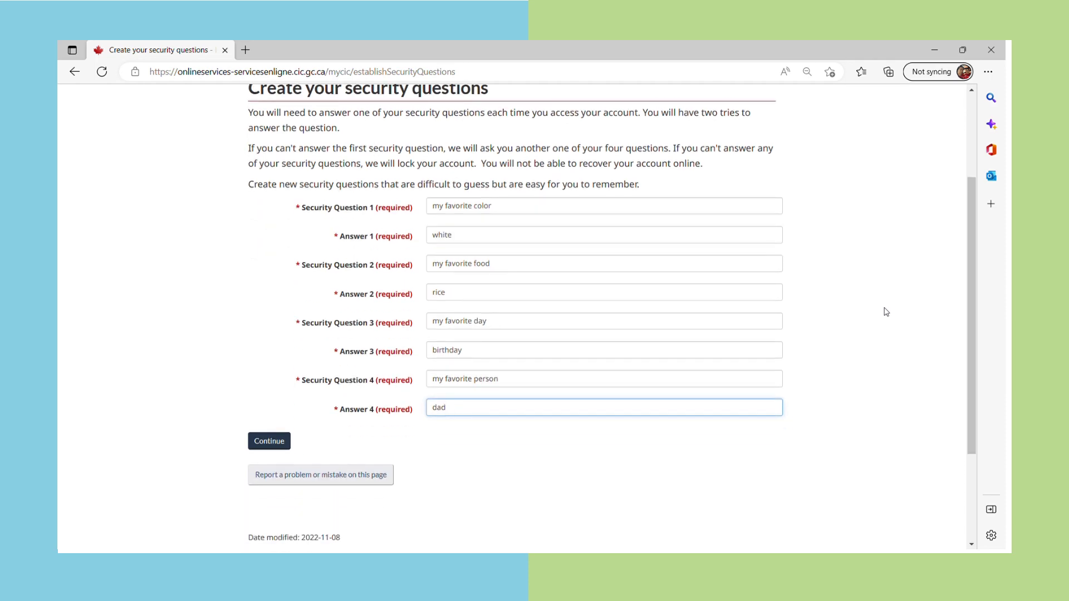
pyautogui.scroll(2, 887, 312)
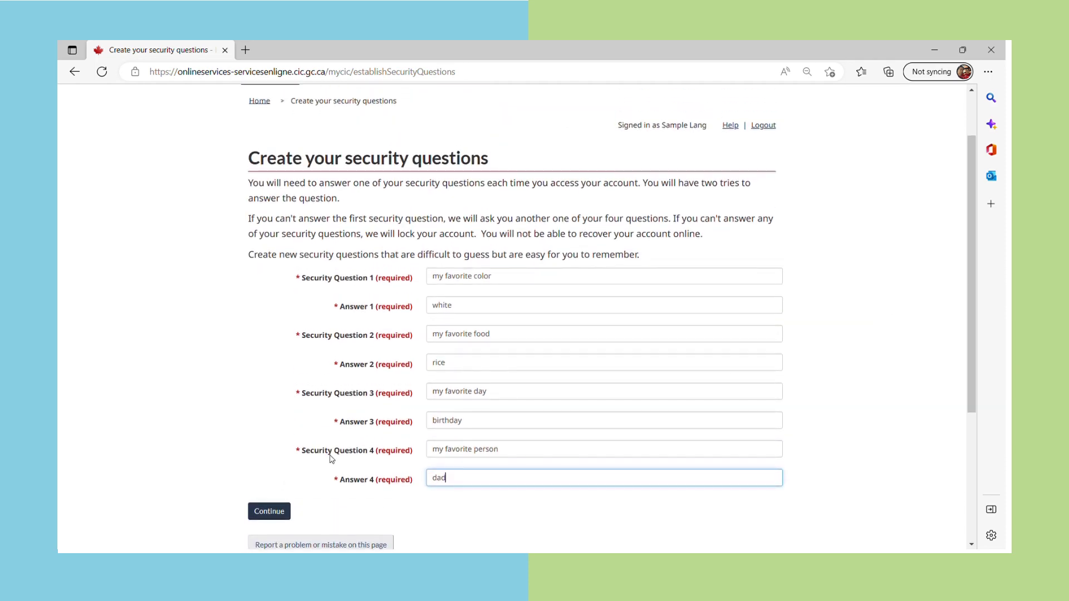
pyautogui.click(276, 506)
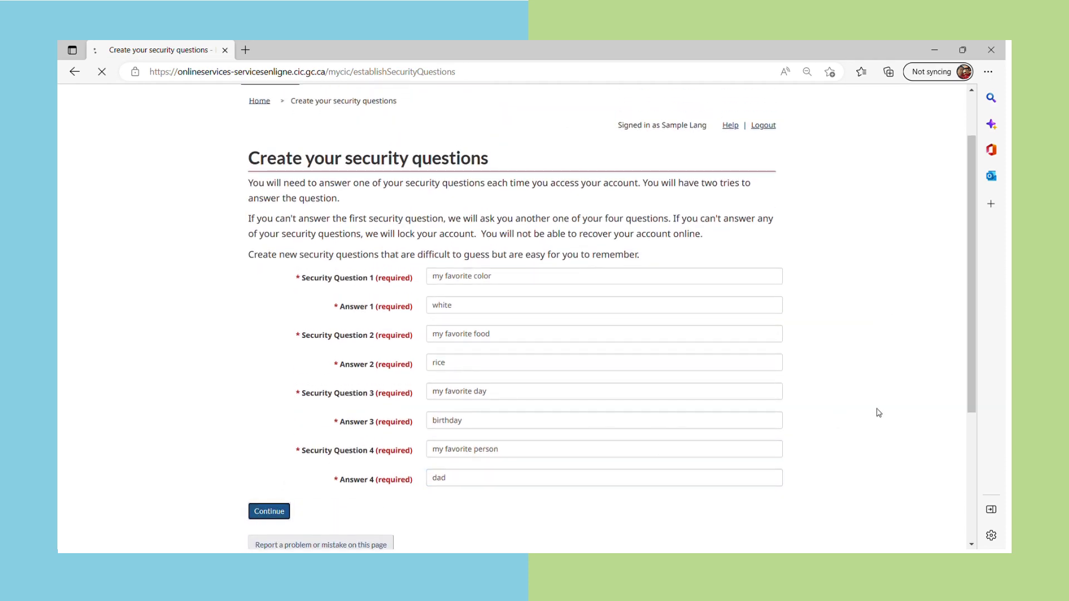
pyautogui.hotkey('ctrl', '-')
pyautogui.hotkey('ctrl', '-')
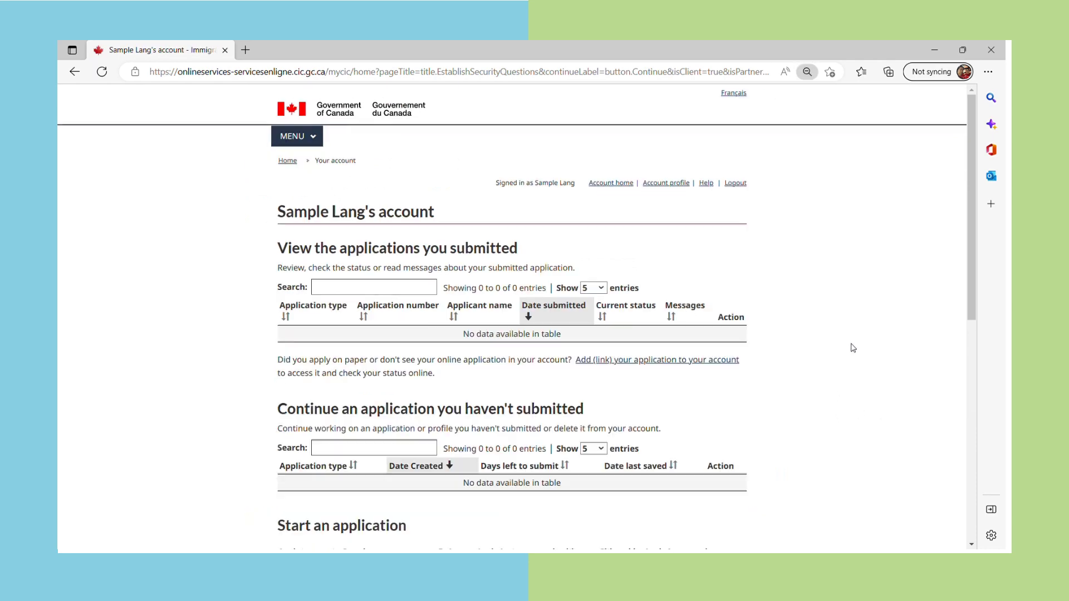
pyautogui.hotkey('ctrl', '+')
pyautogui.scroll(-4, 791, 370)
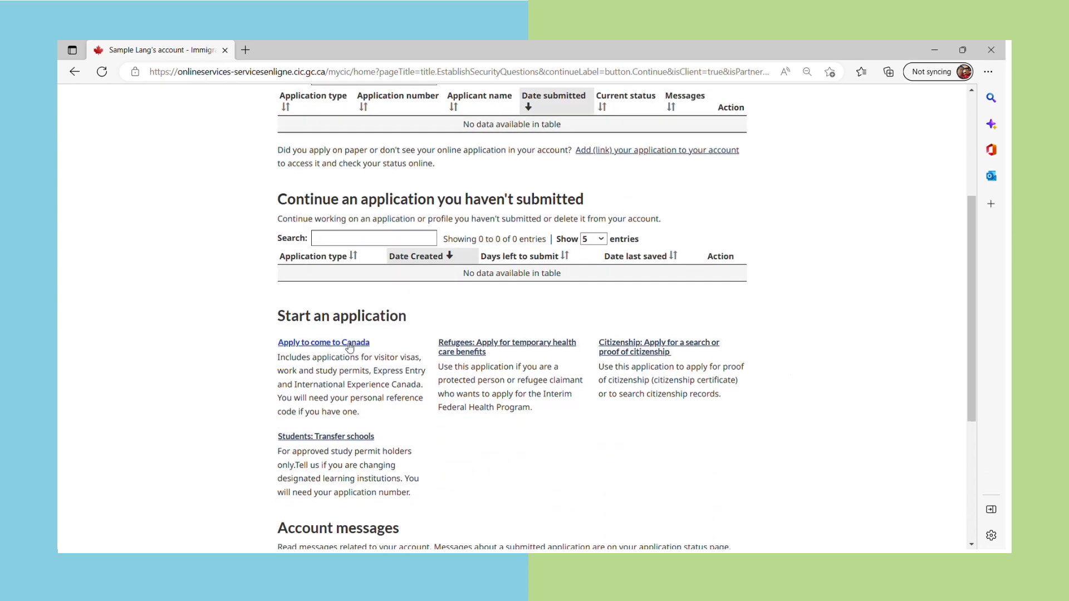
pyautogui.scroll(3, 835, 295)
pyautogui.scroll(1, 835, 295)
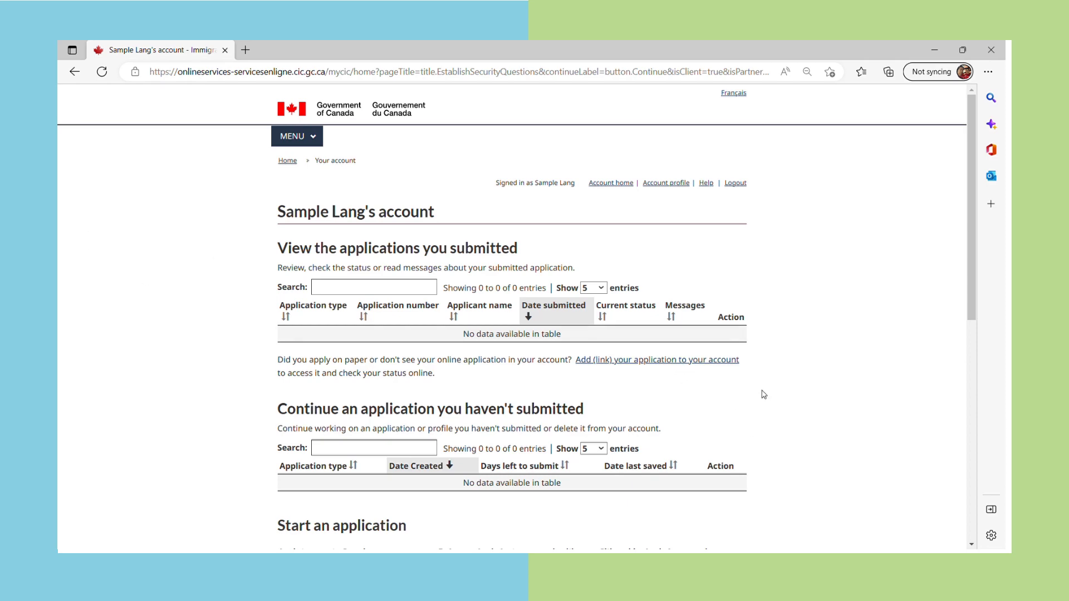
pyautogui.scroll(-3, 763, 395)
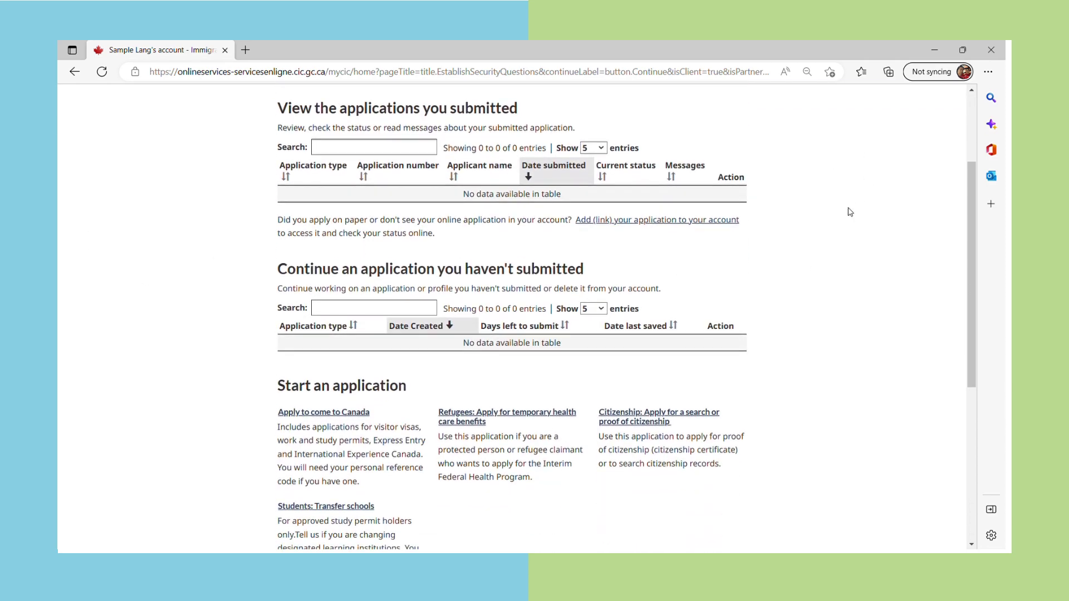